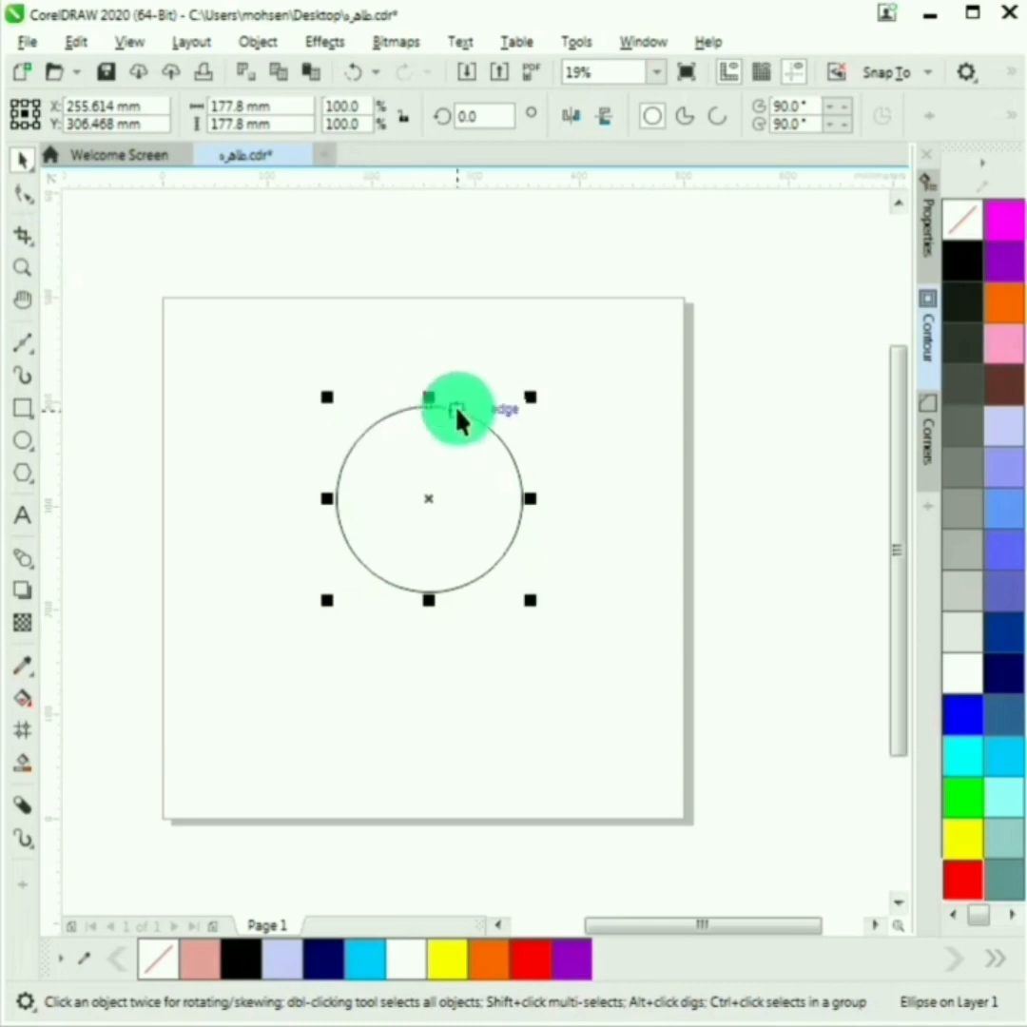
Step: Move the large circle to the upper-right corner of the page
drag(437, 476, 598, 411)
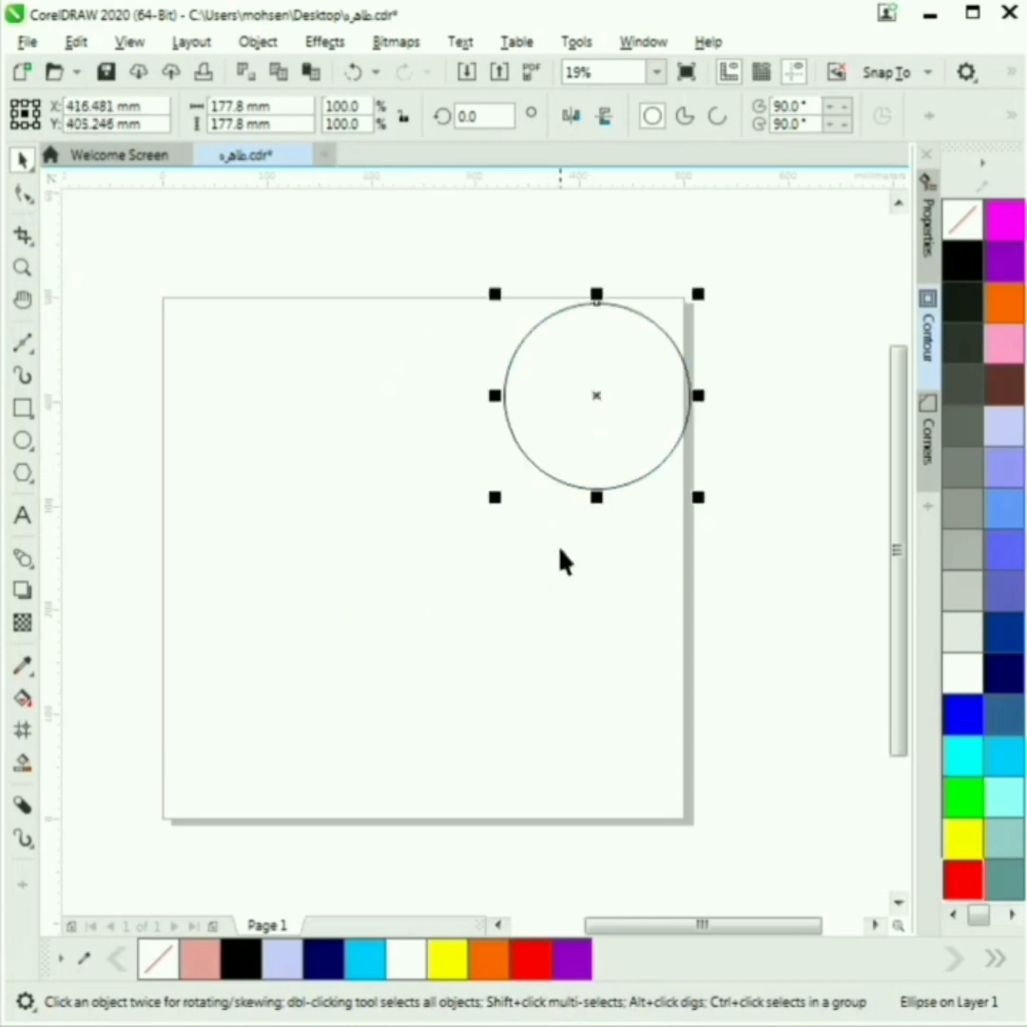
click(539, 390)
scroll(539, 390, up, 2)
click(349, 495)
Step: Draw a small circle about 12.3 mm in diameter just outside the large circle's lower-left edge
click(23, 442)
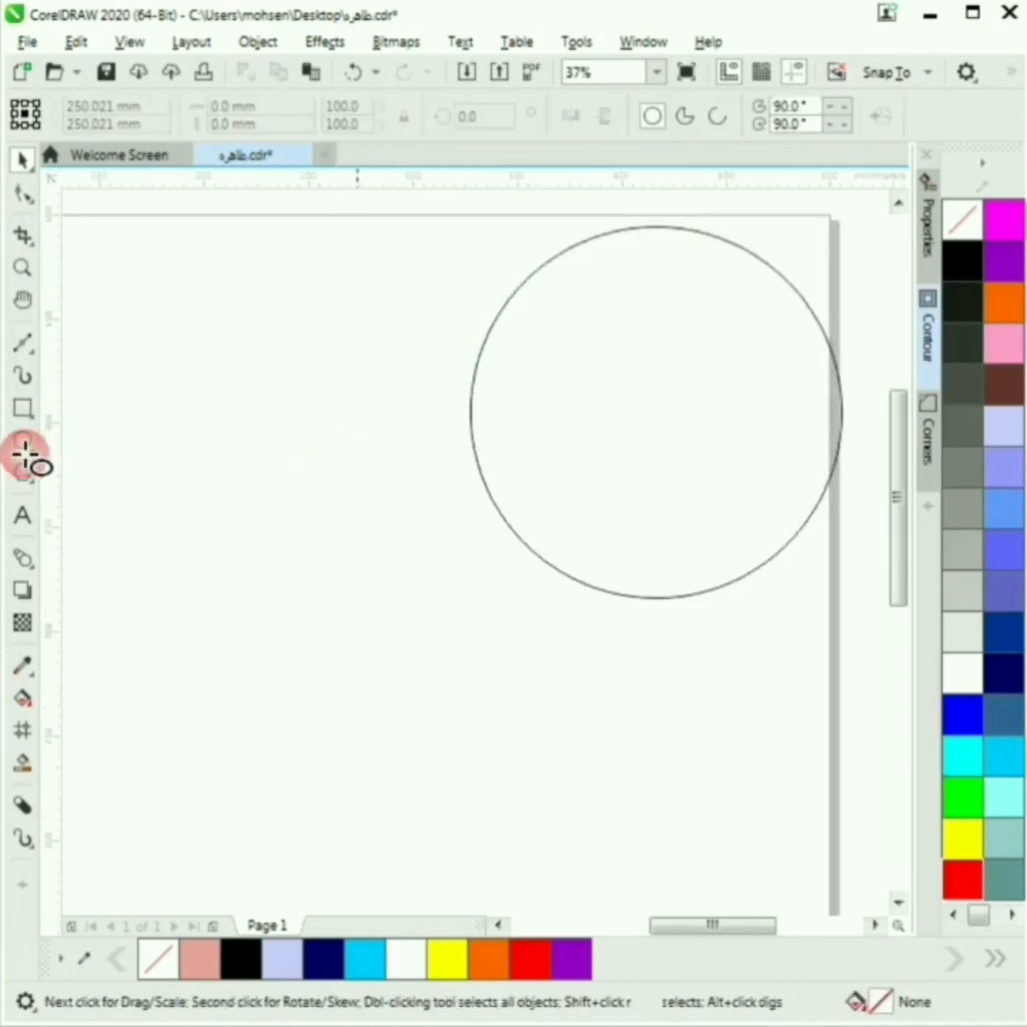
scroll(492, 506, up, 2)
drag(463, 568, 419, 619)
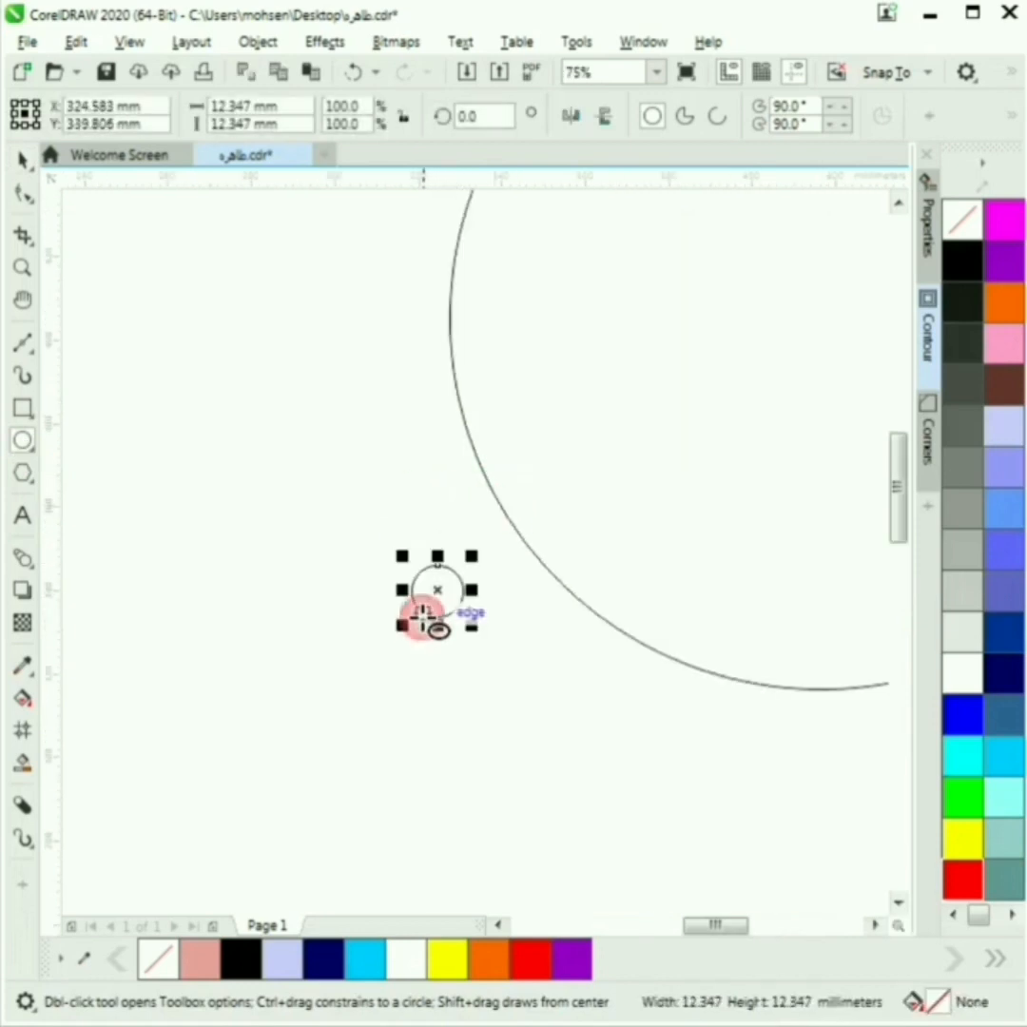
scroll(156, 614, down, 2)
scroll(265, 619, up, 2)
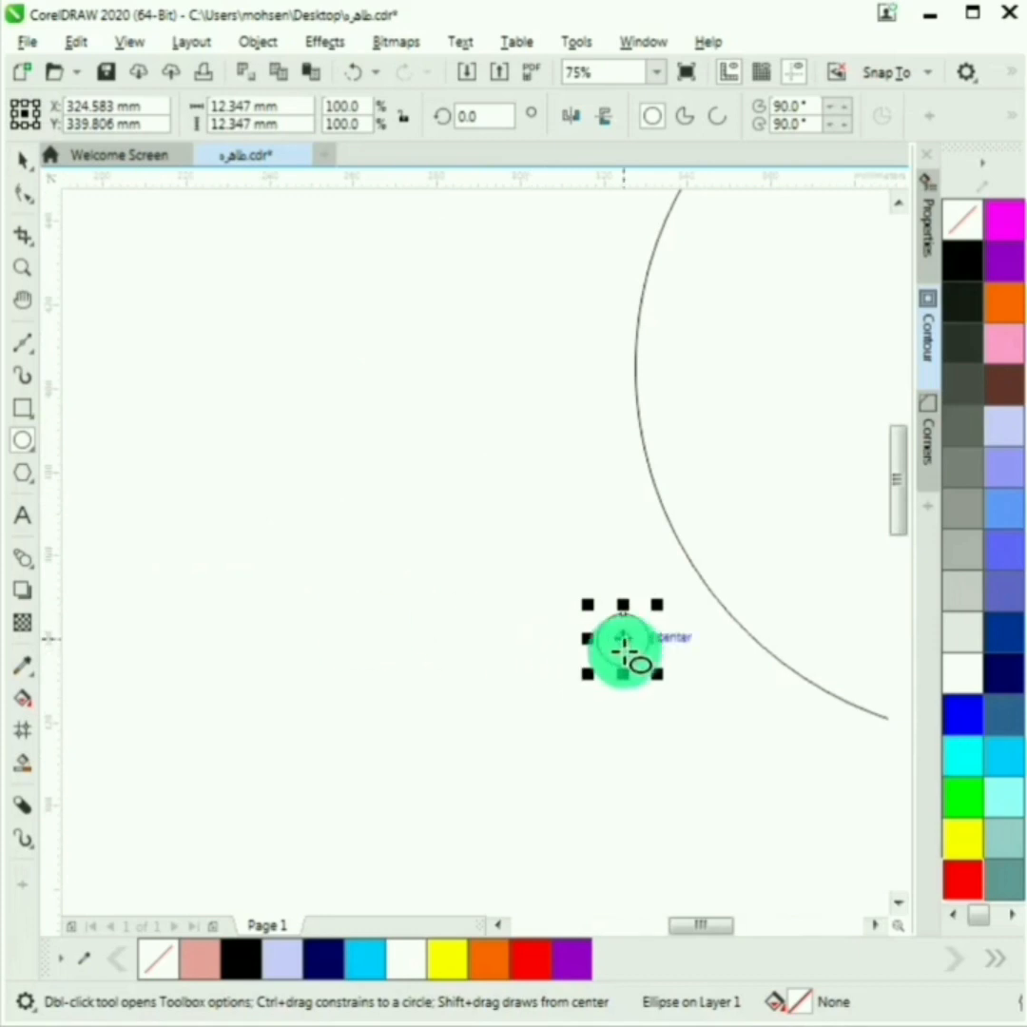
Step: Copy the small circle horizontally to the left, placing the copy about 120 mm from the original
click(623, 647)
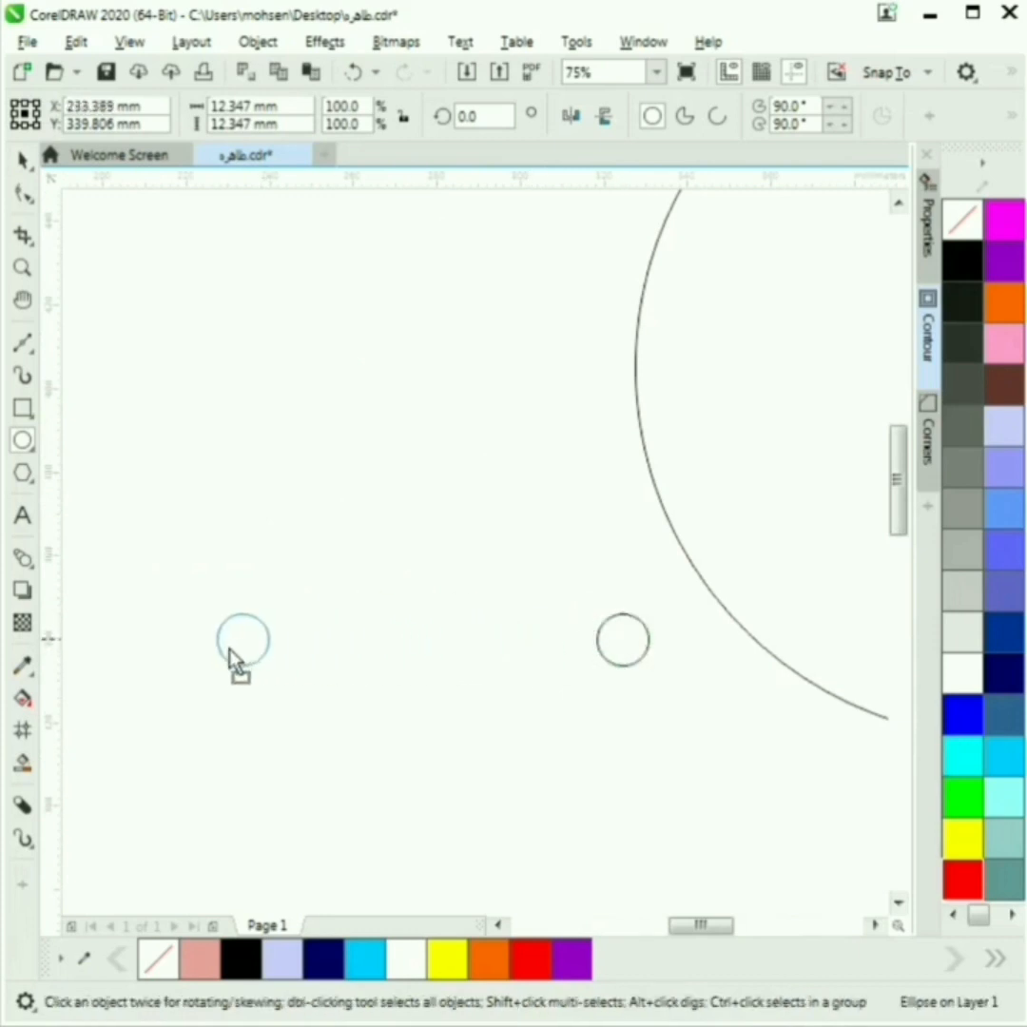
drag(94, 655, 126, 661)
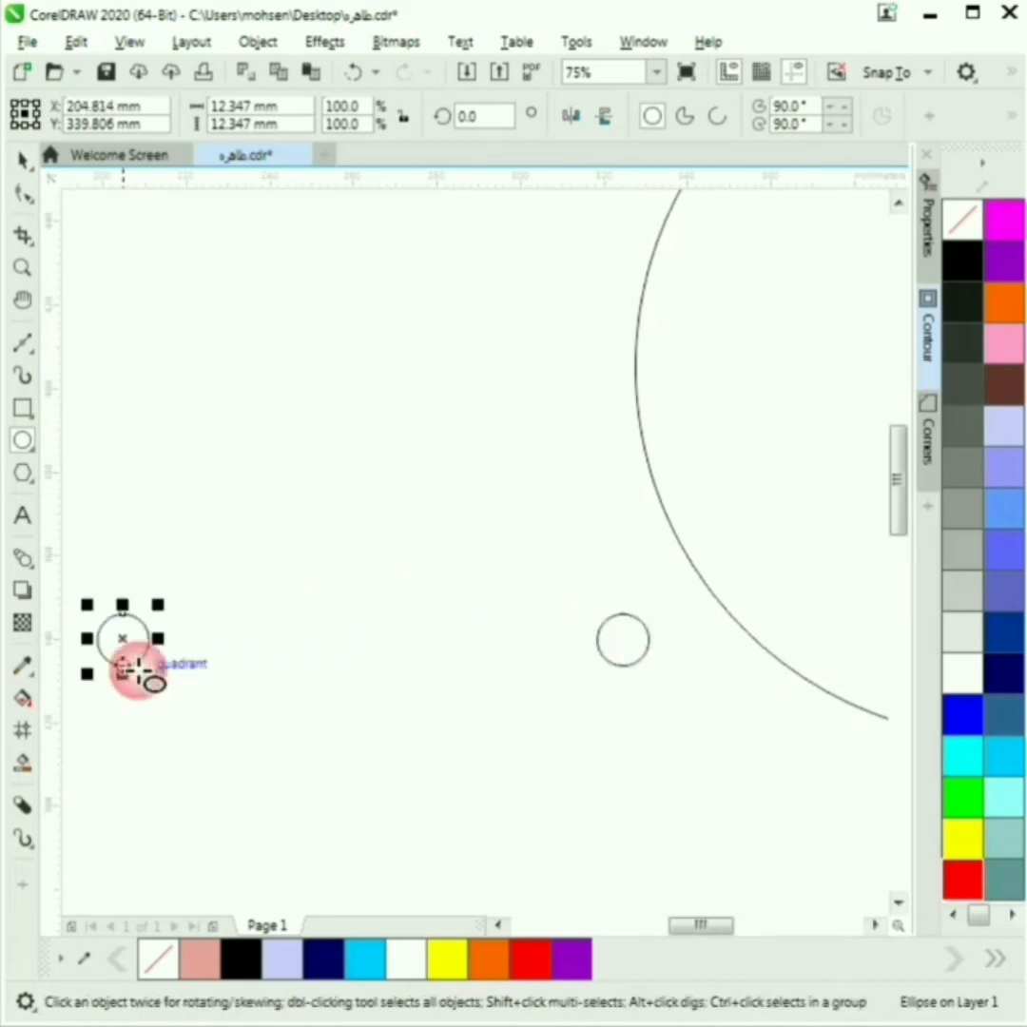
click(23, 562)
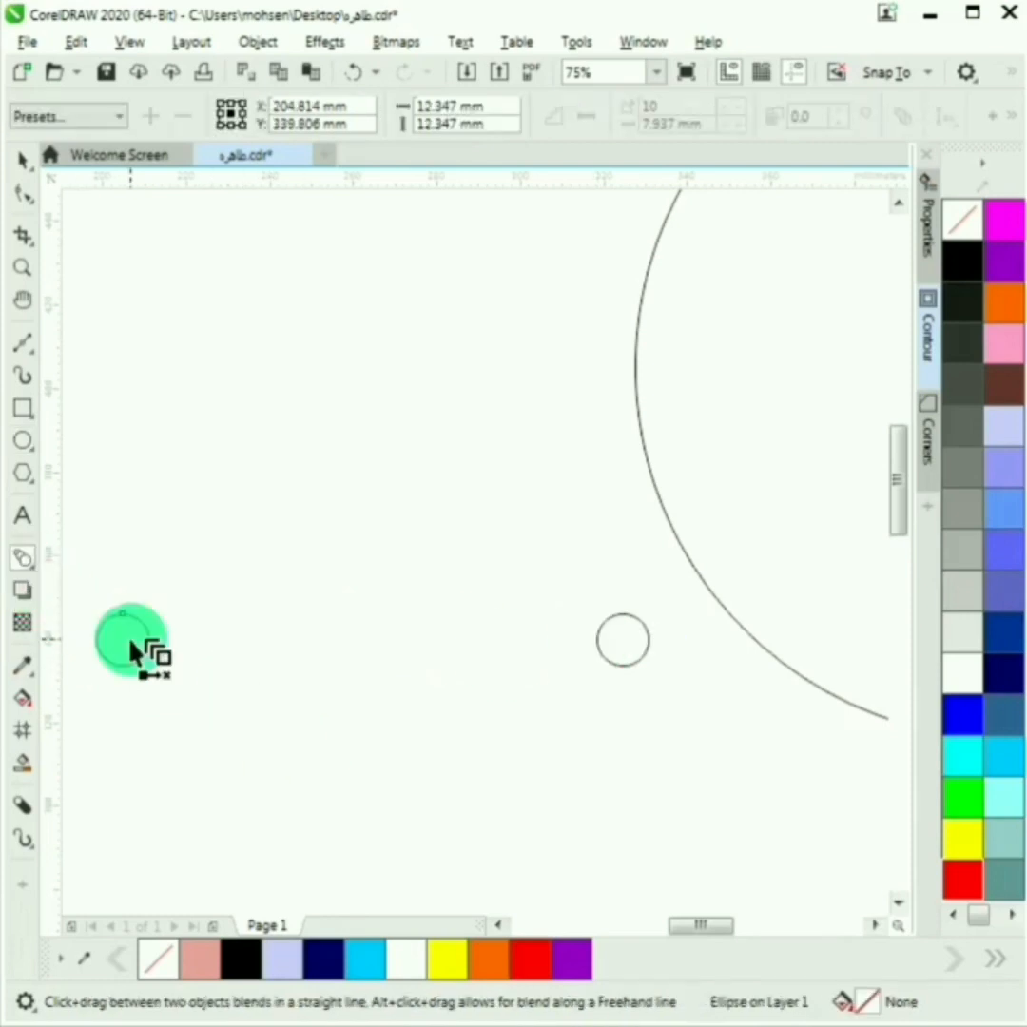
Step: Fill the left small circle with orange and the right small circle with yellow
click(24, 161)
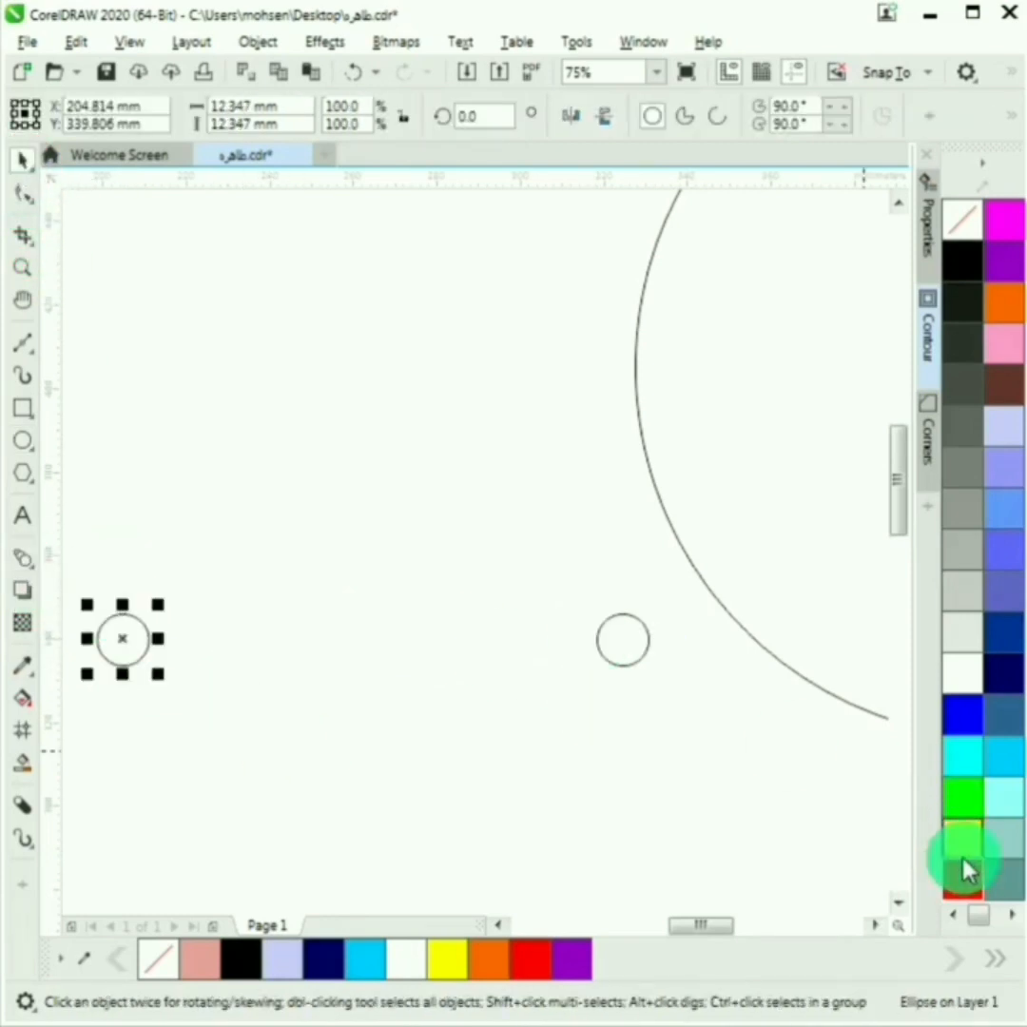
click(1000, 310)
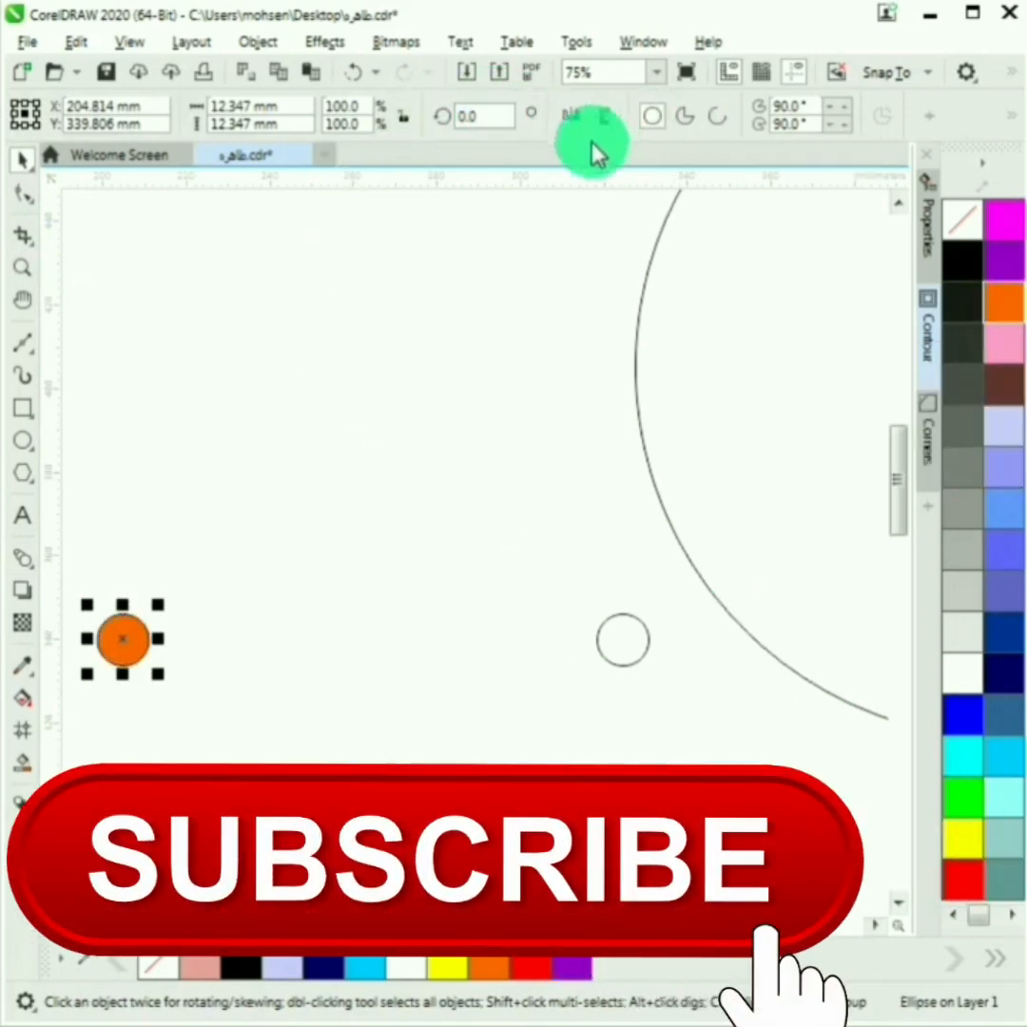
click(640, 657)
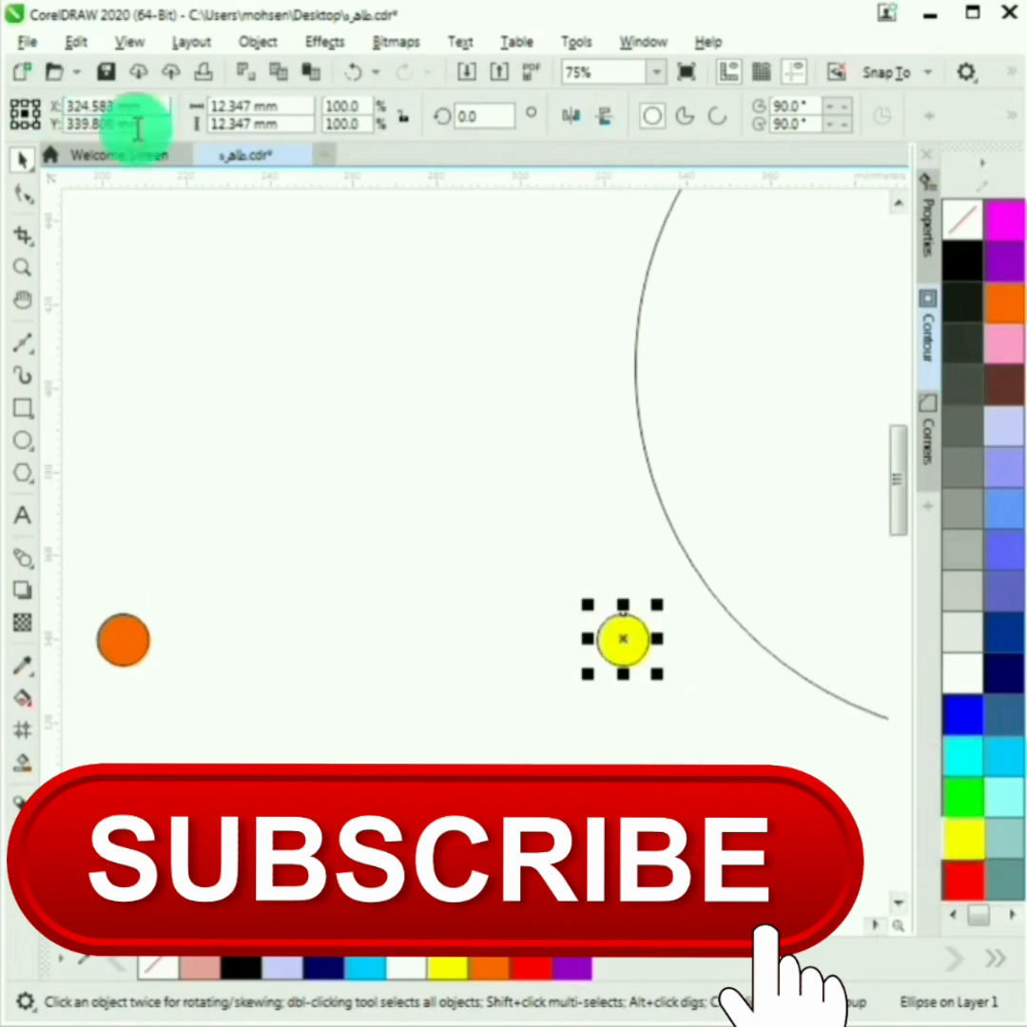
Step: Remove the yellow circle's outline by setting its outline width to None
click(1007, 115)
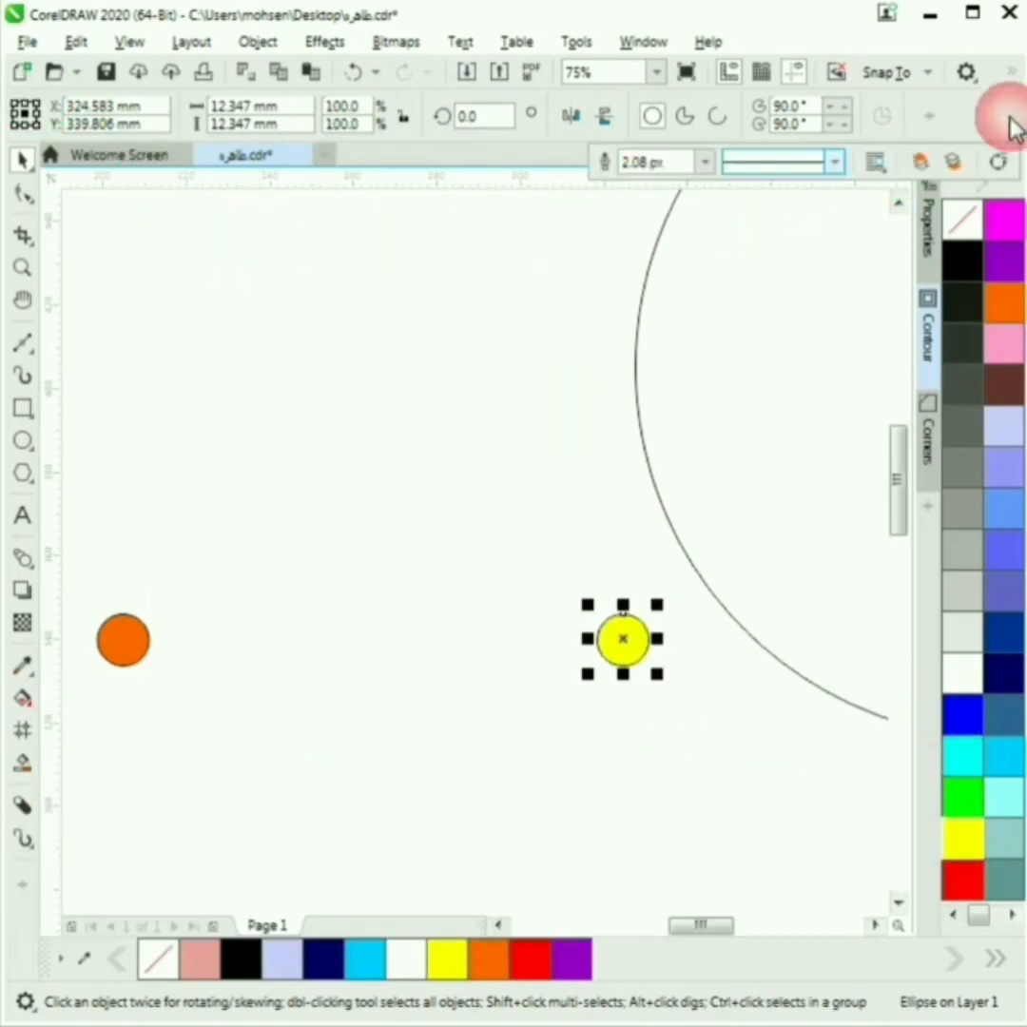
click(704, 166)
click(659, 177)
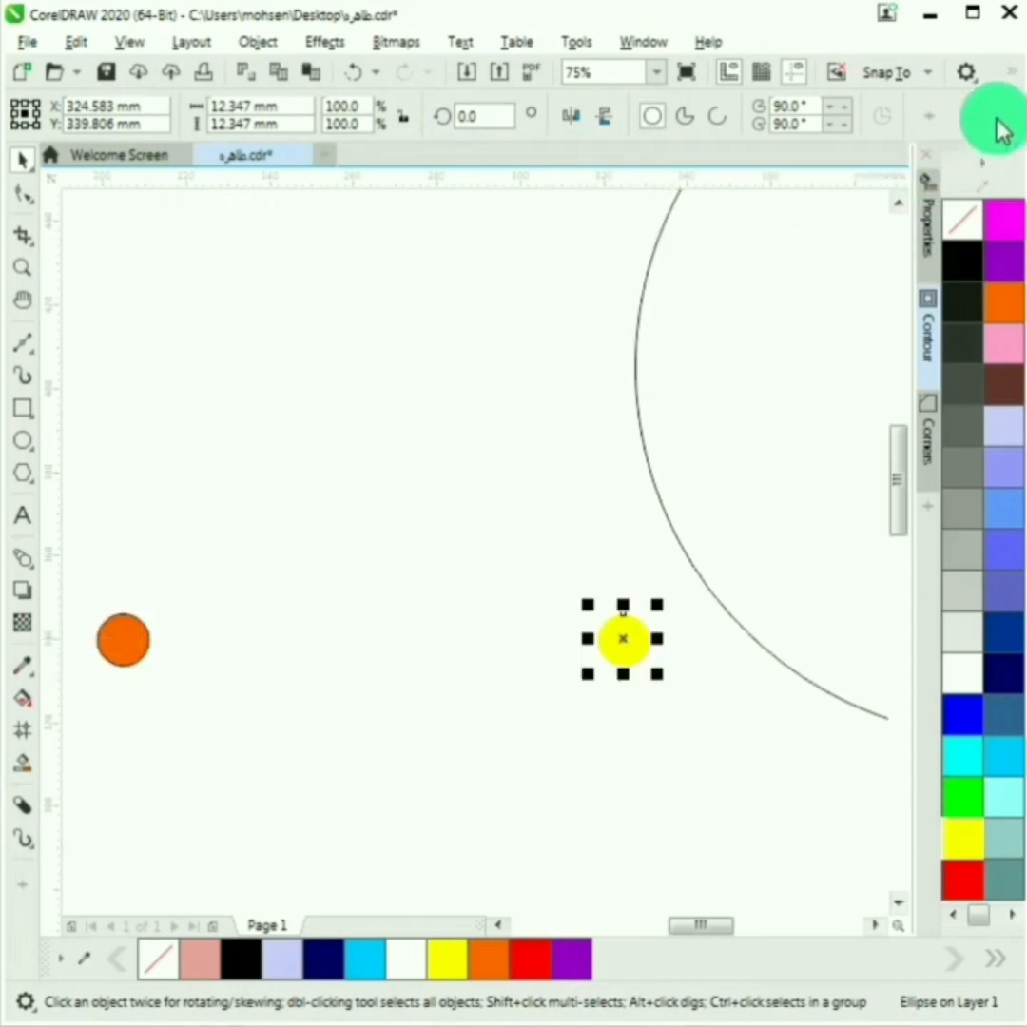
click(1008, 118)
click(704, 162)
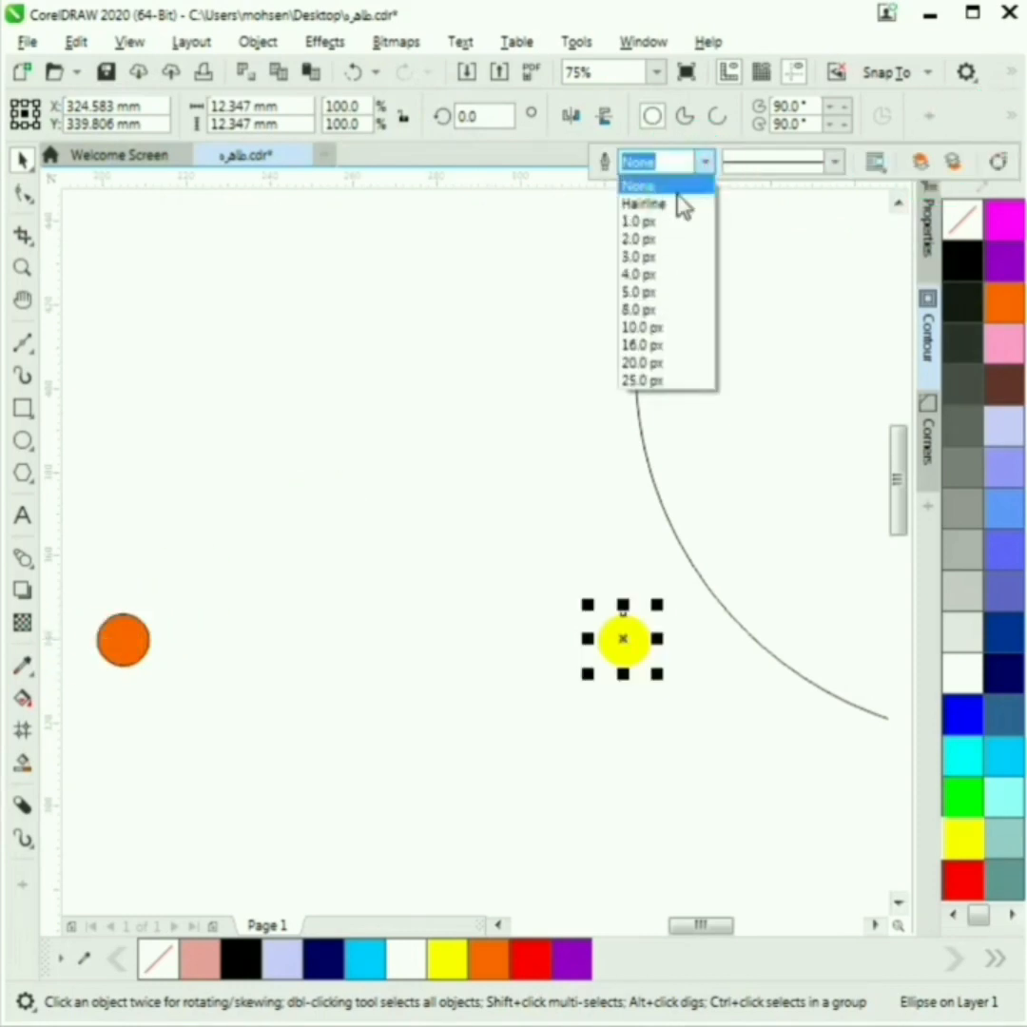
click(677, 185)
click(706, 164)
click(692, 186)
Step: Remove the orange circle's outline by setting its outline width to None
click(124, 647)
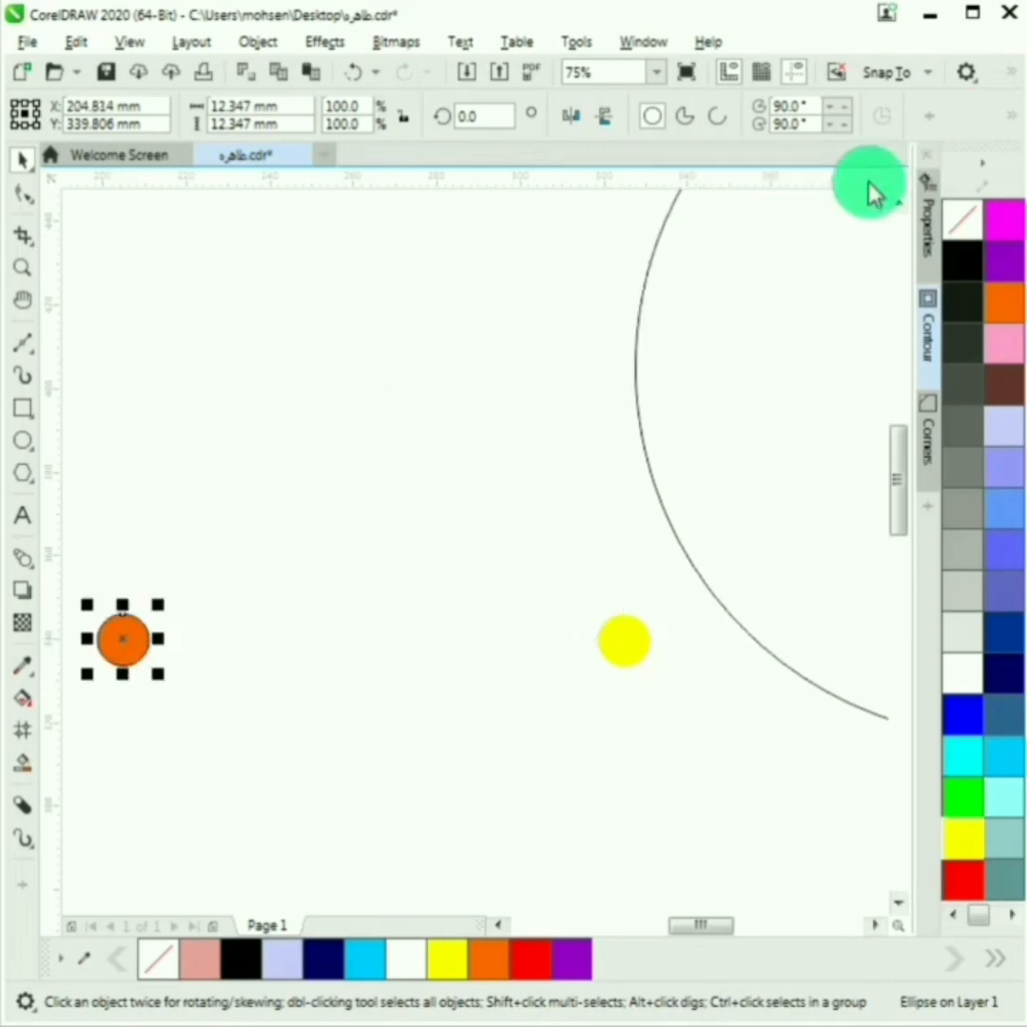
mouse_move(1021, 124)
click(706, 162)
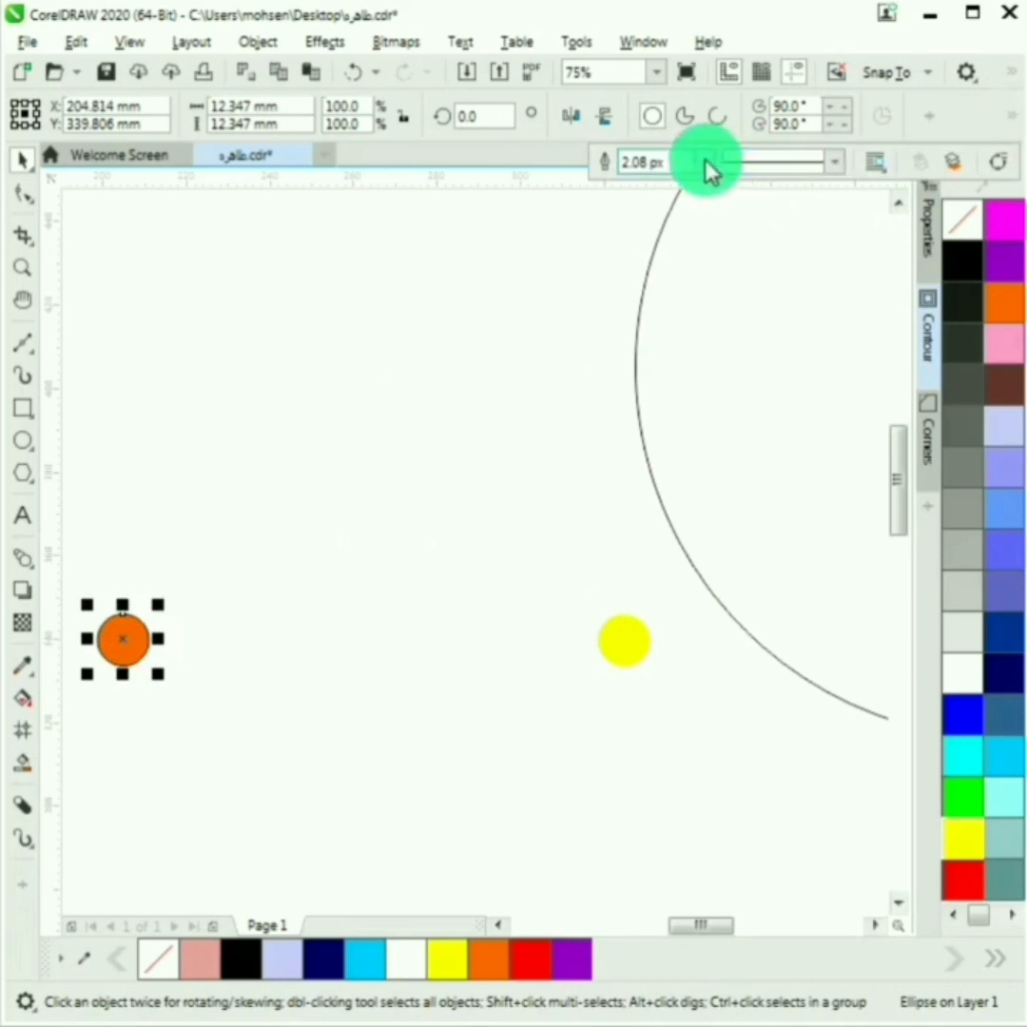
click(637, 193)
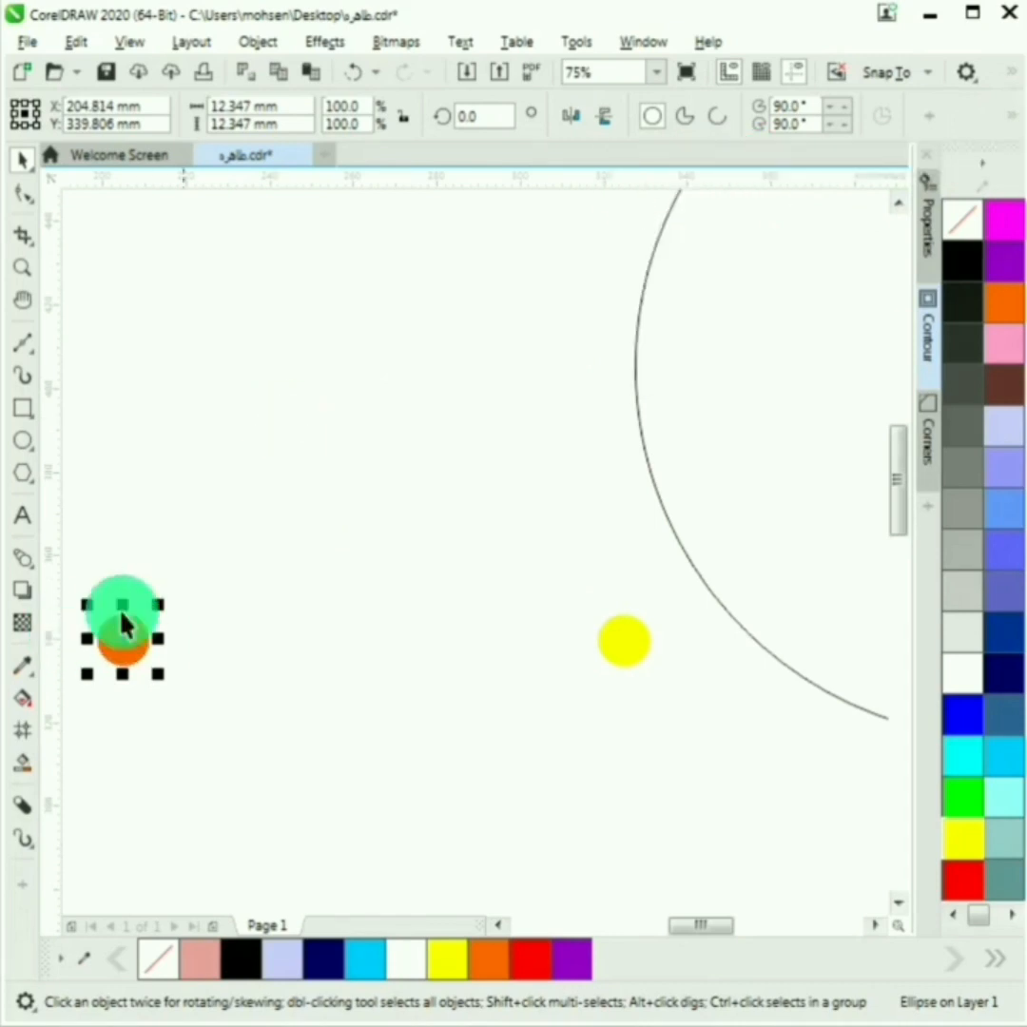
click(200, 592)
Step: Blend the orange circle into the yellow circle in a straight line with the Blend tool
click(126, 646)
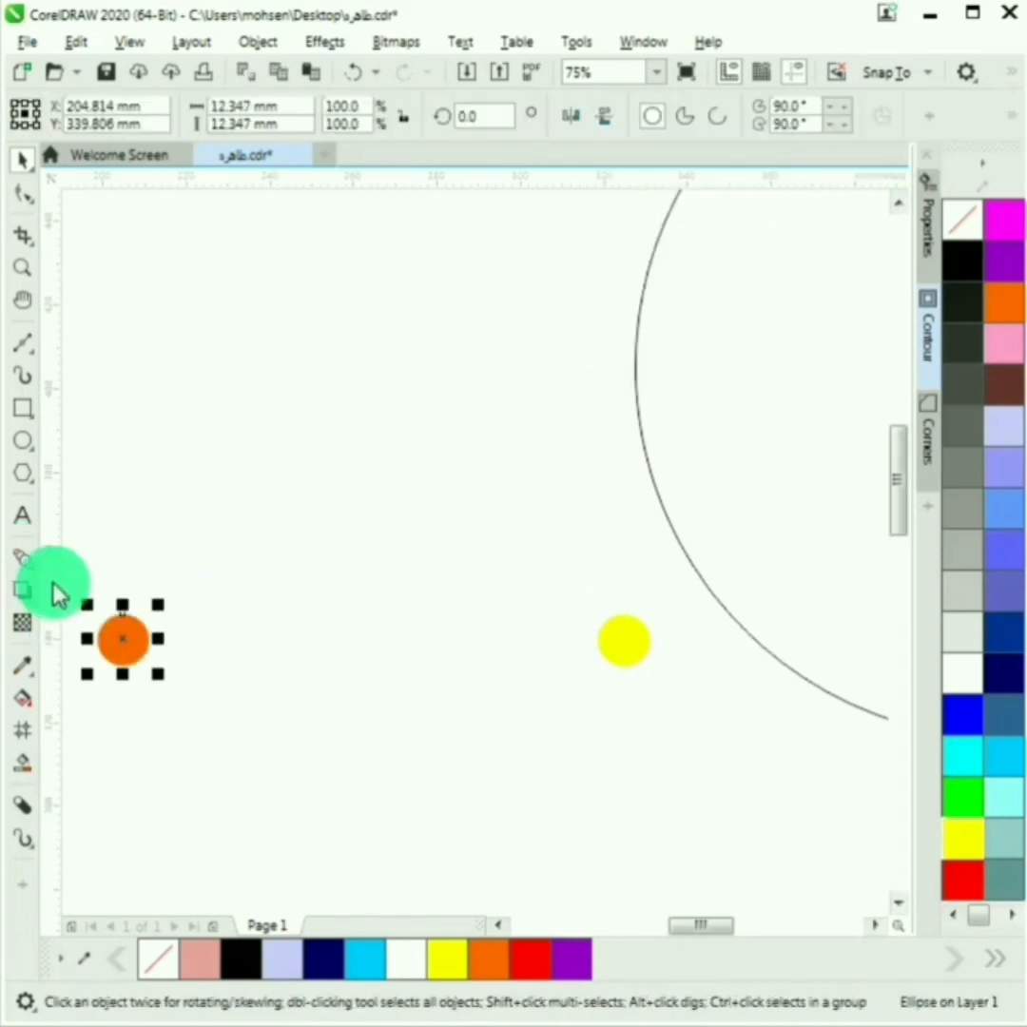
click(23, 558)
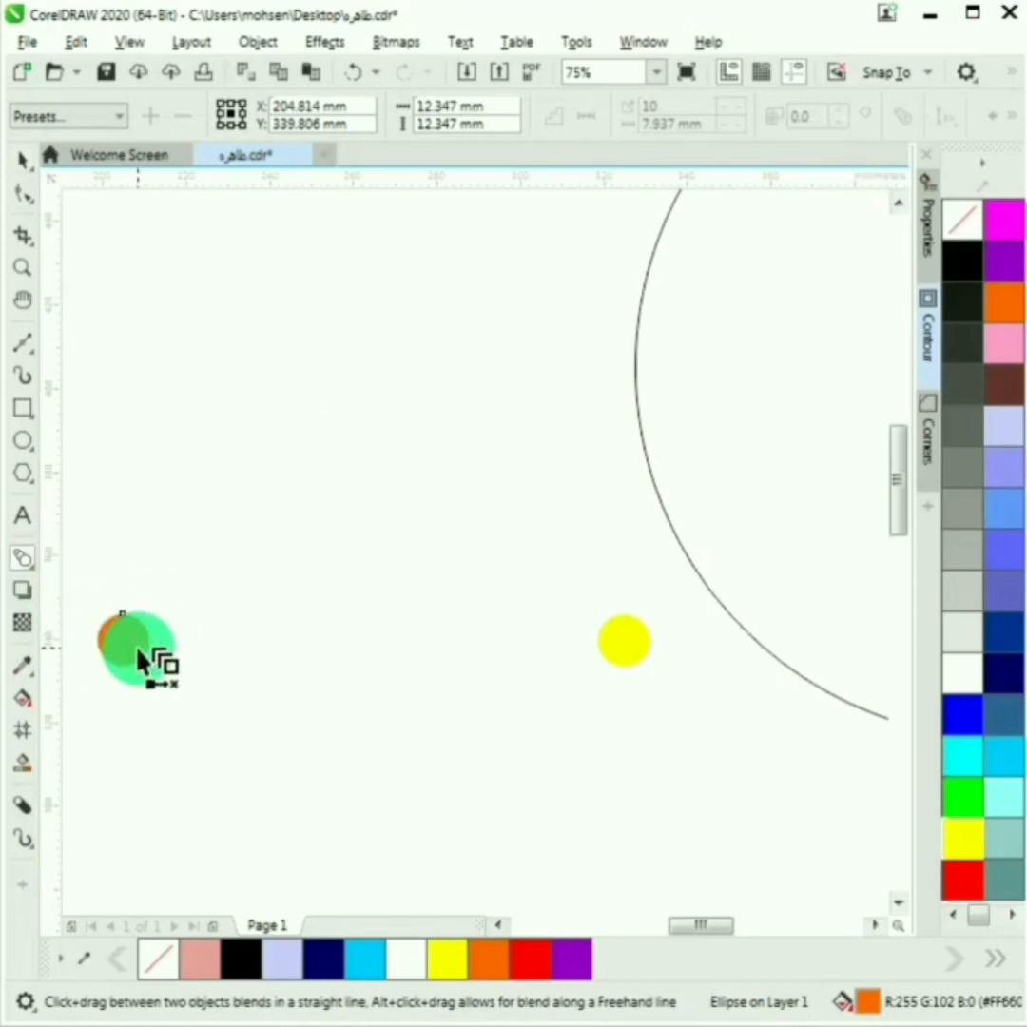
drag(118, 647, 119, 646)
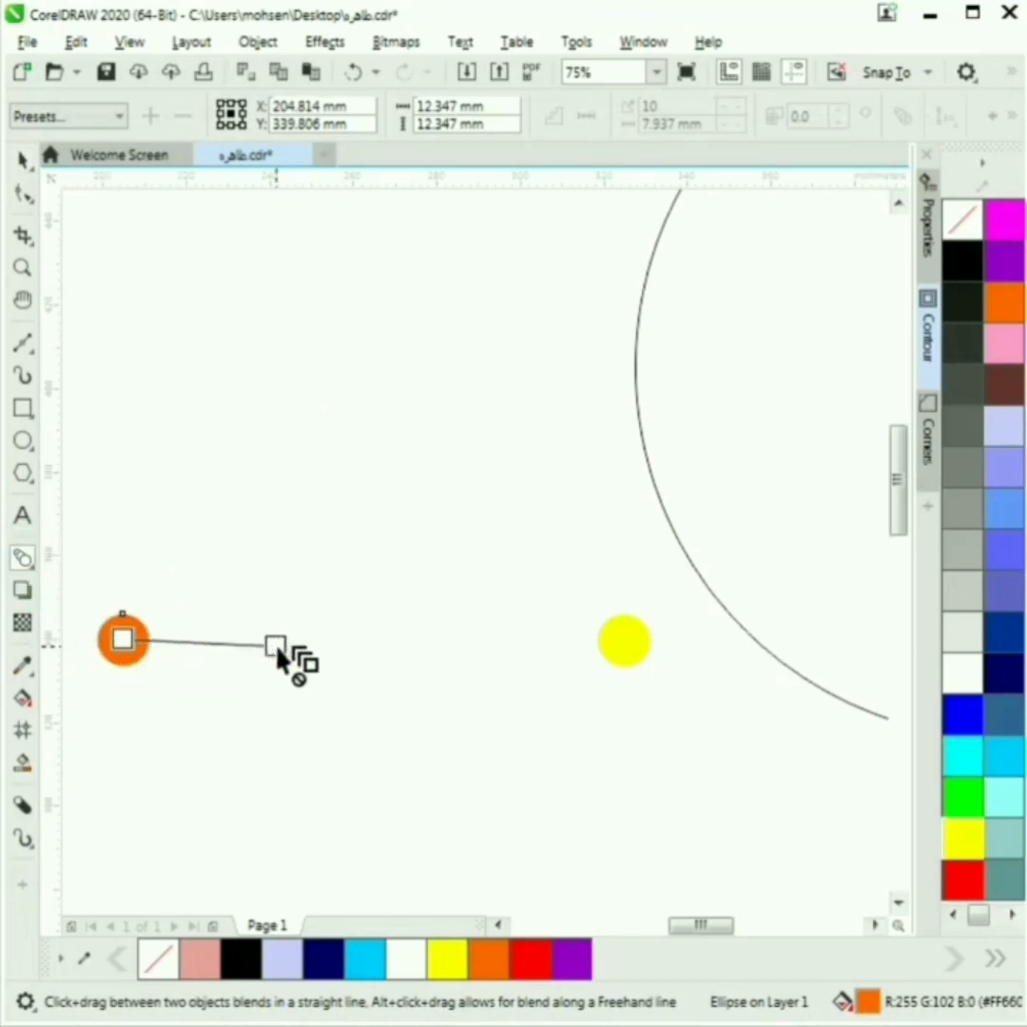
drag(277, 651, 626, 644)
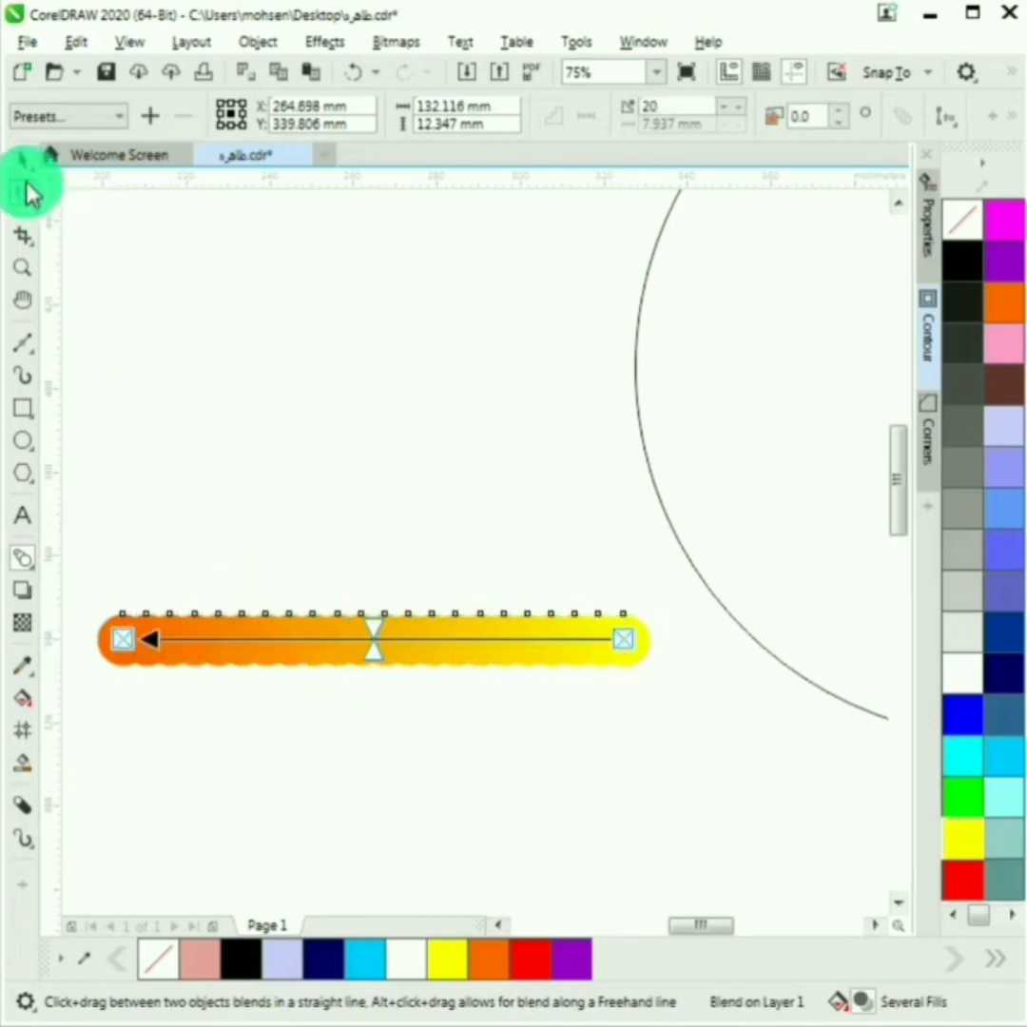
scroll(146, 658, up, 1)
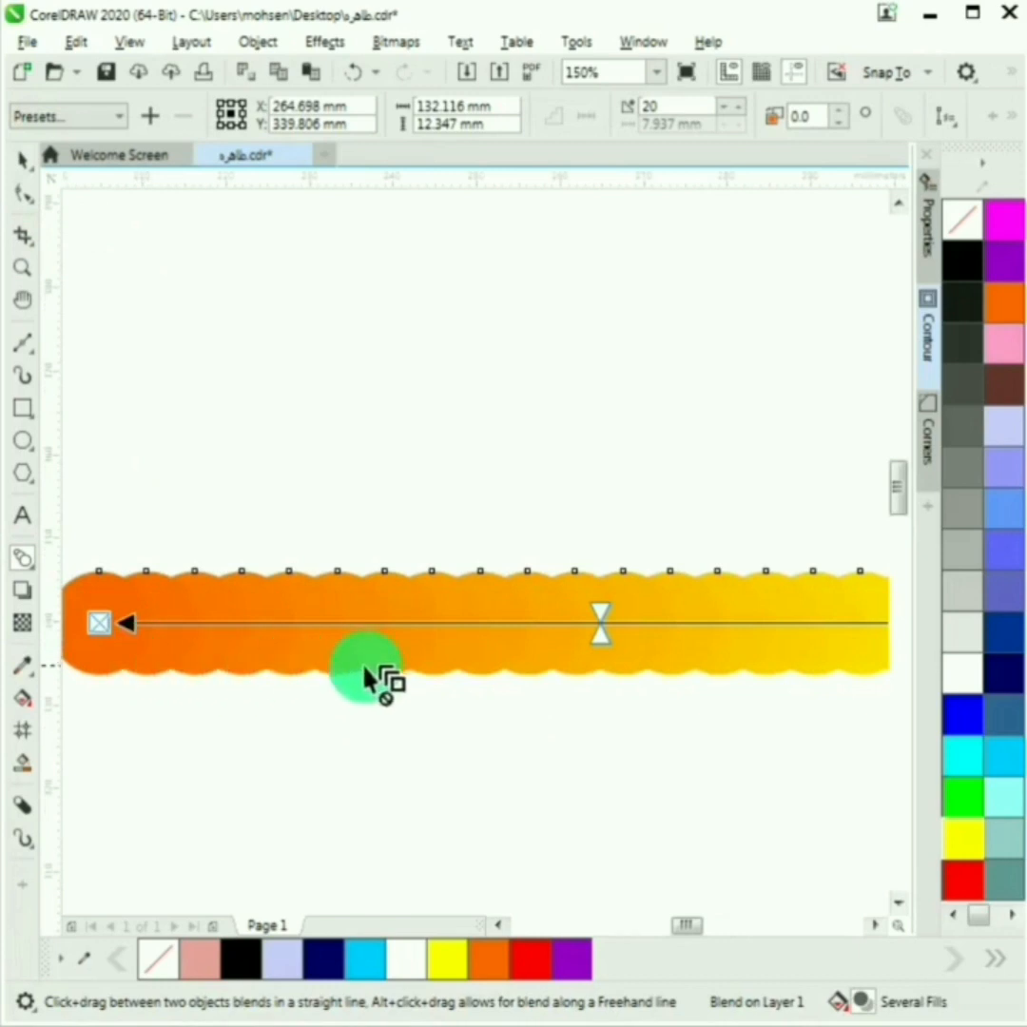
scroll(220, 634, down, 1)
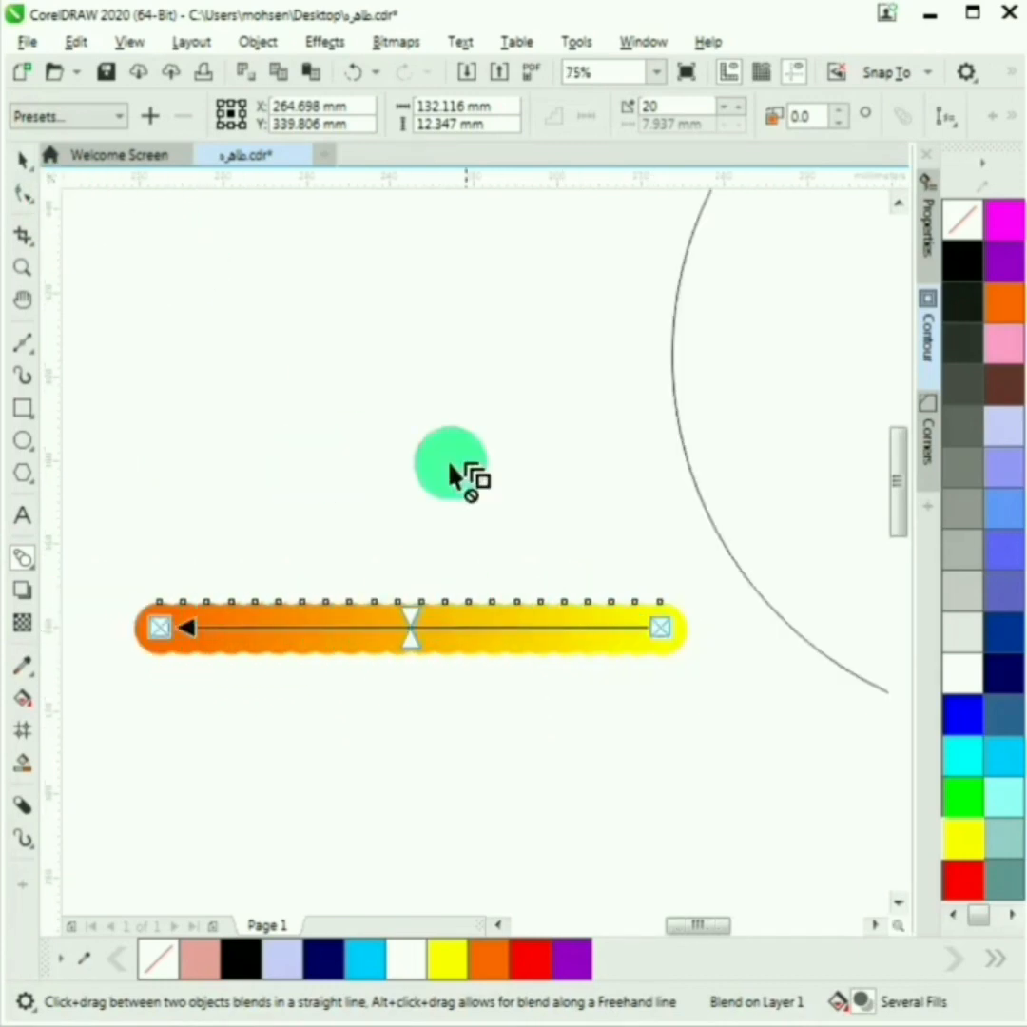
click(23, 176)
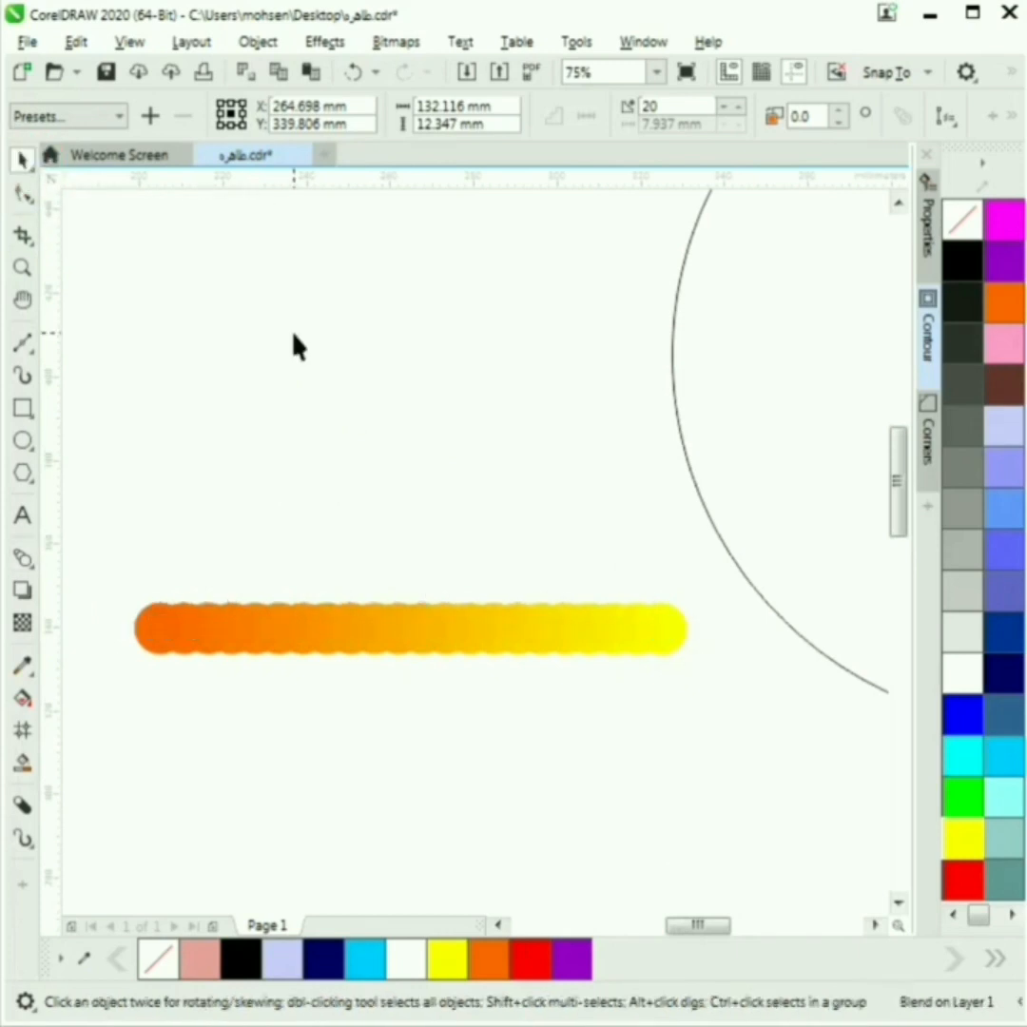
Step: Assign the large circle as the new path for the orange-to-yellow blend
click(294, 337)
scroll(294, 336, down, 2)
scroll(430, 428, up, 1)
click(188, 413)
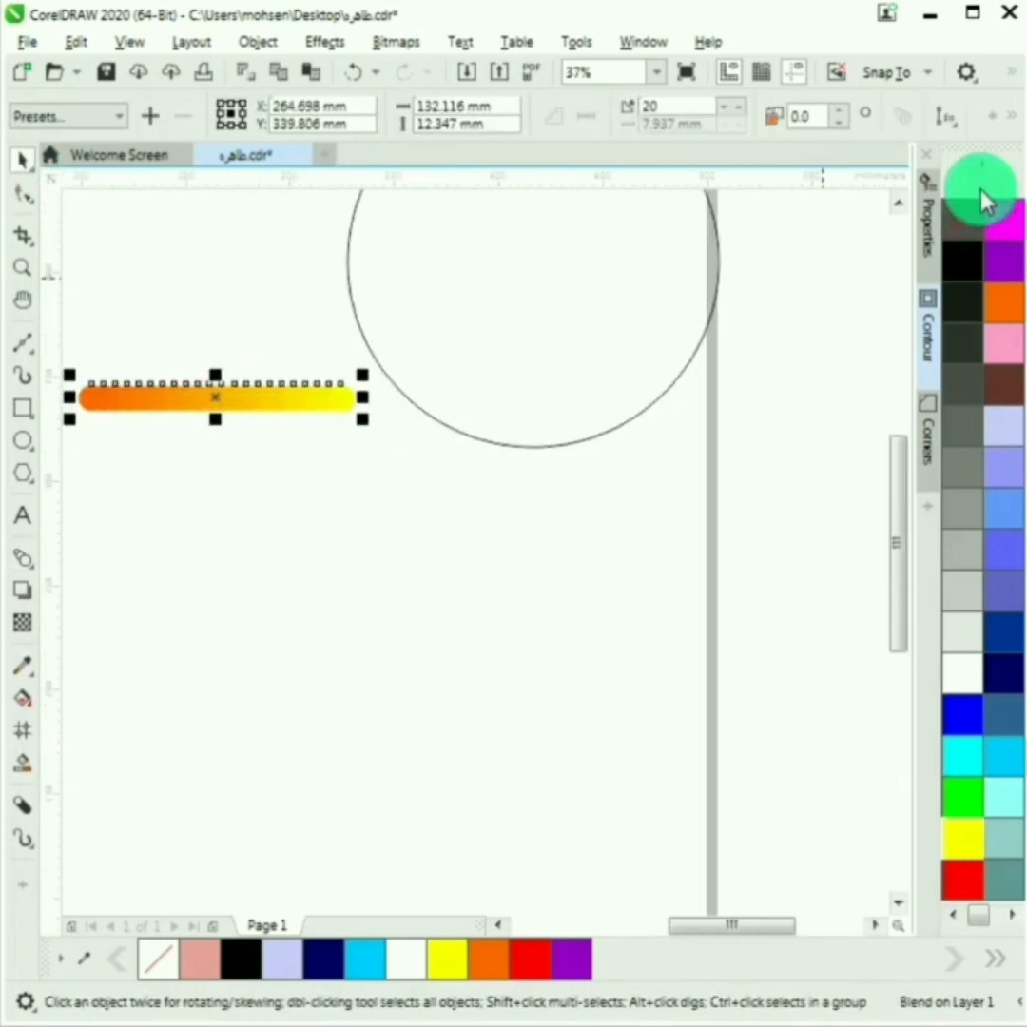
click(951, 117)
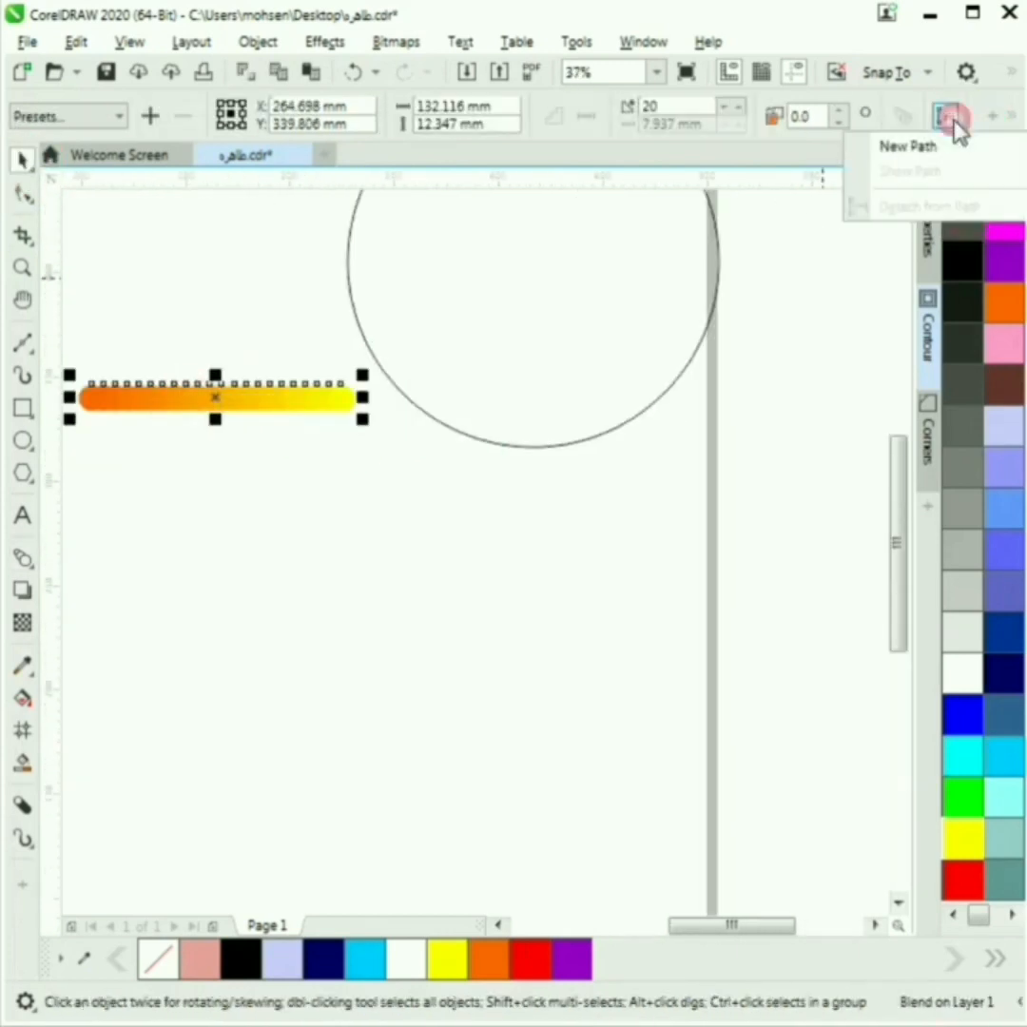
click(915, 150)
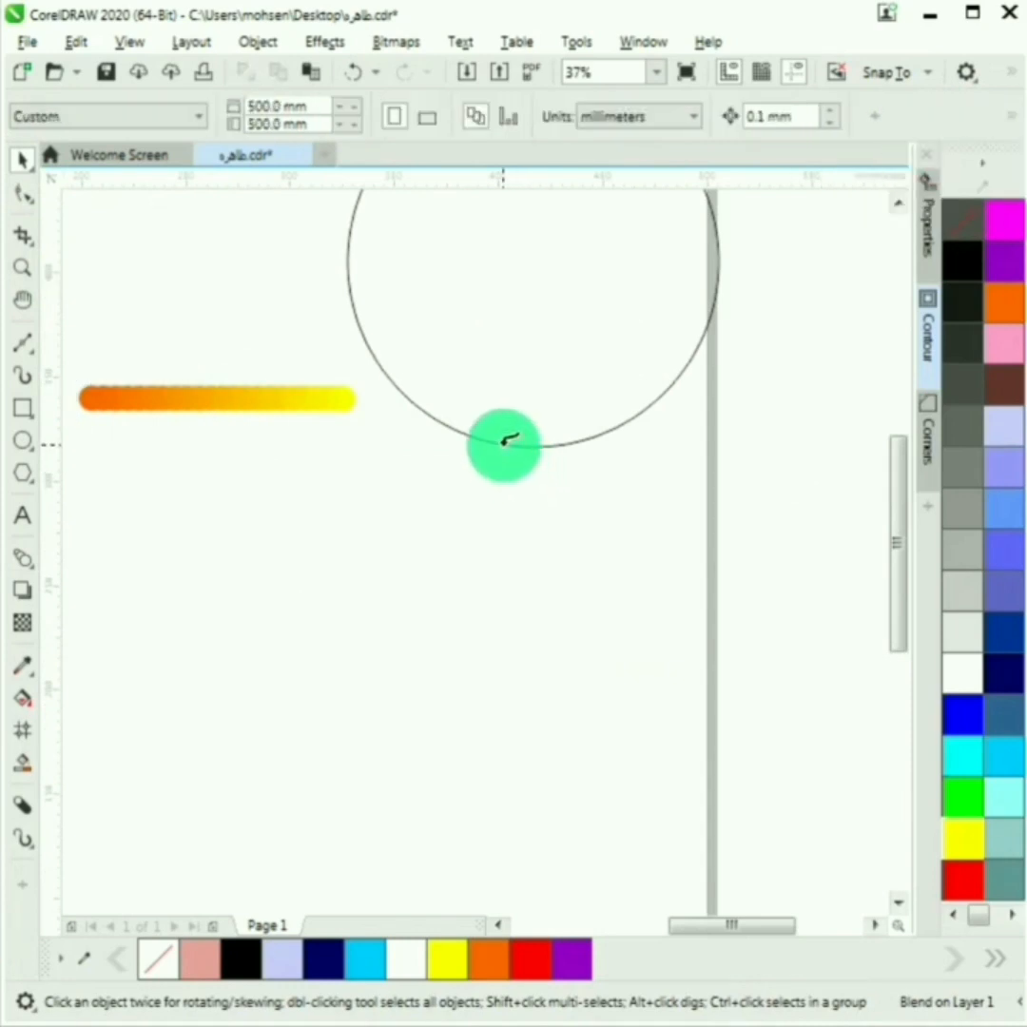
click(505, 440)
click(368, 348)
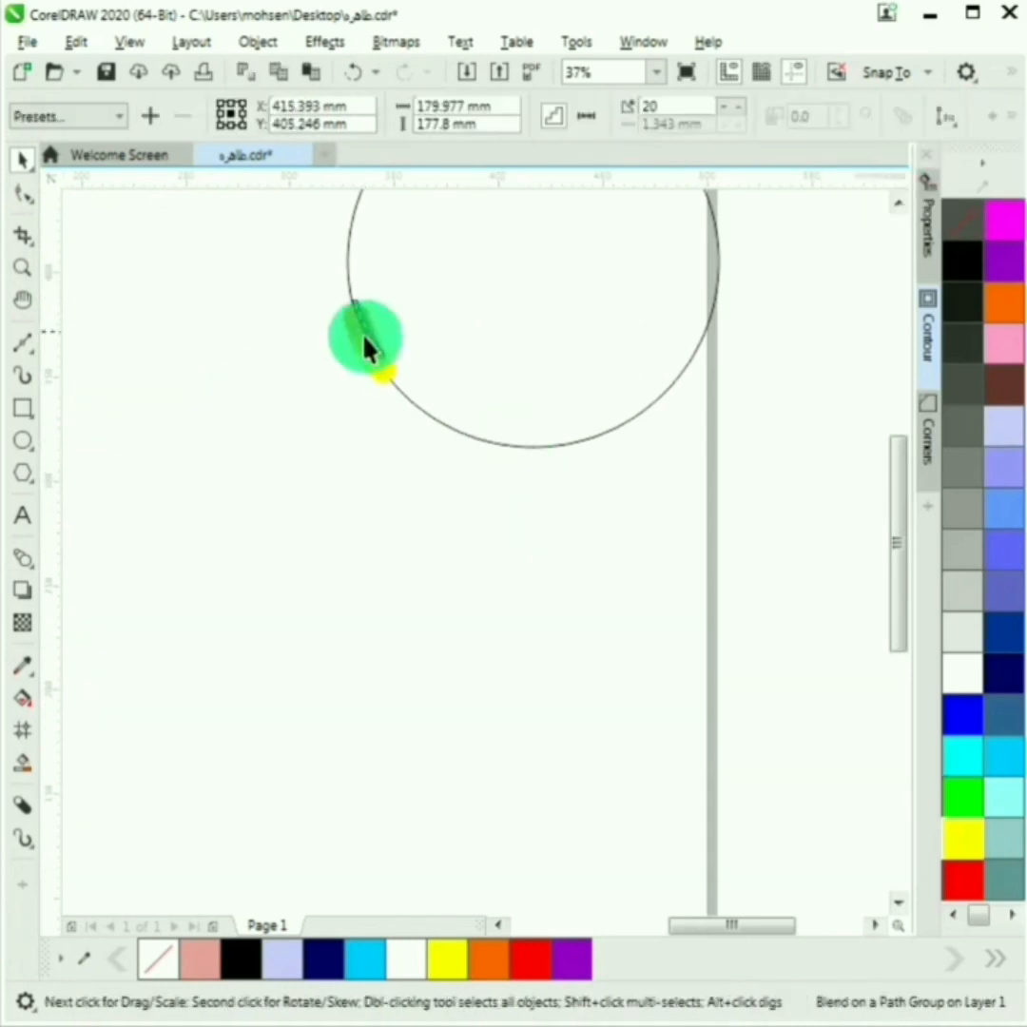
Step: Spread the blend along the full path so its circles go all the way around the large circle
scroll(402, 430, down, 1)
scroll(500, 272, up, 1)
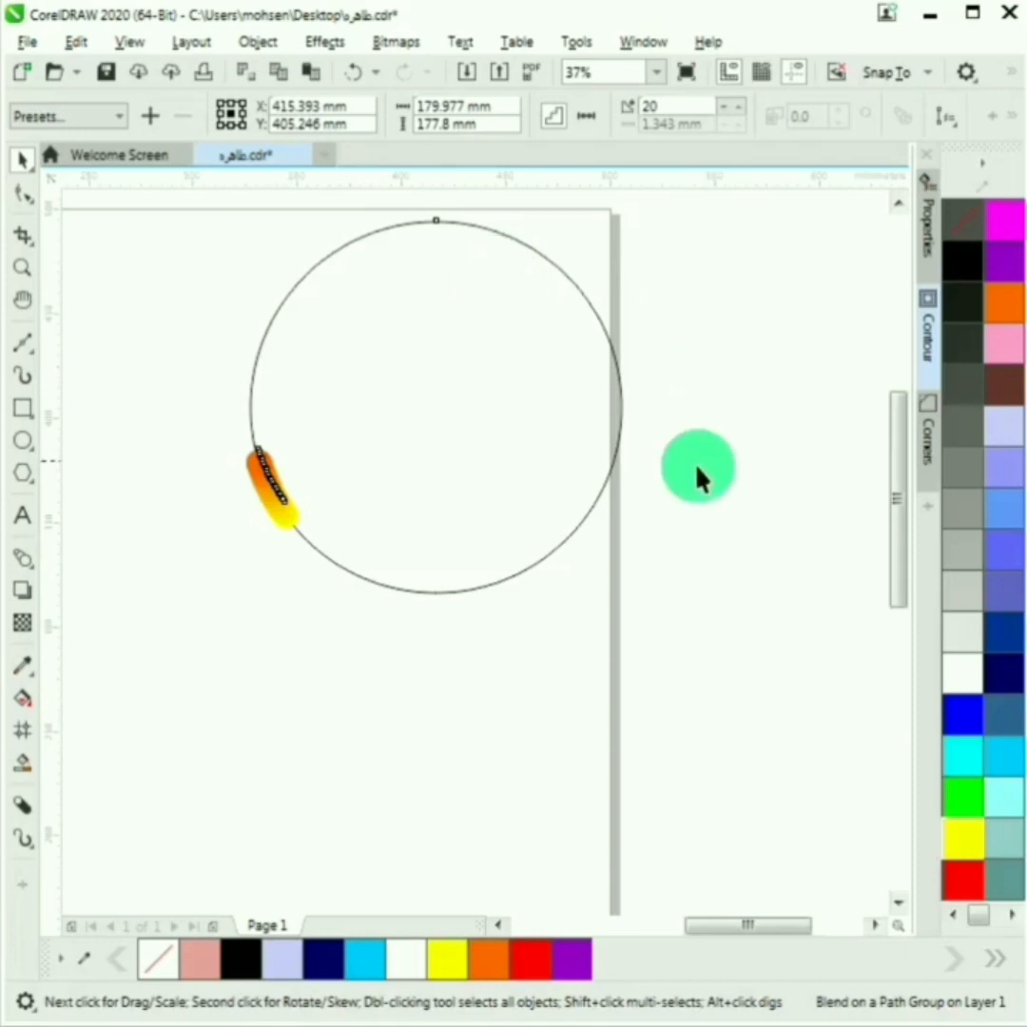
click(1011, 124)
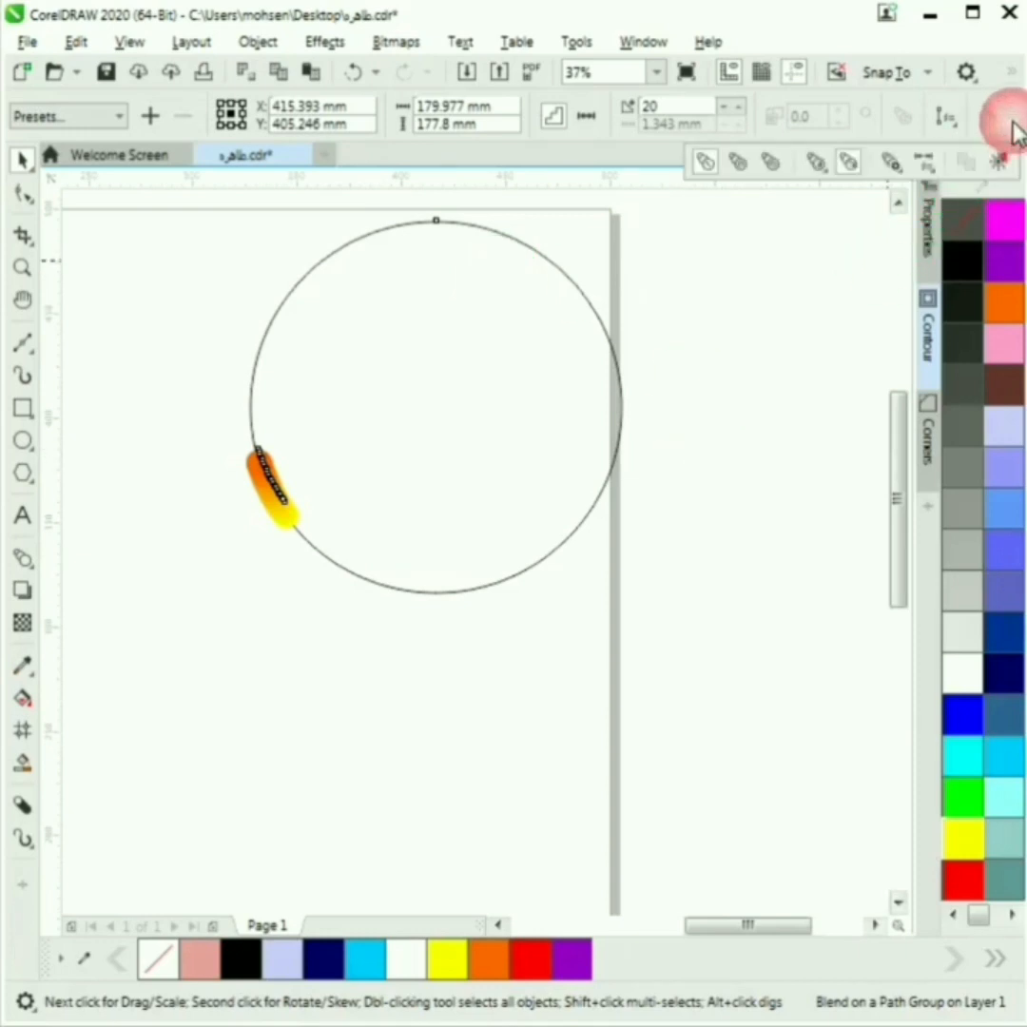
click(891, 167)
click(899, 302)
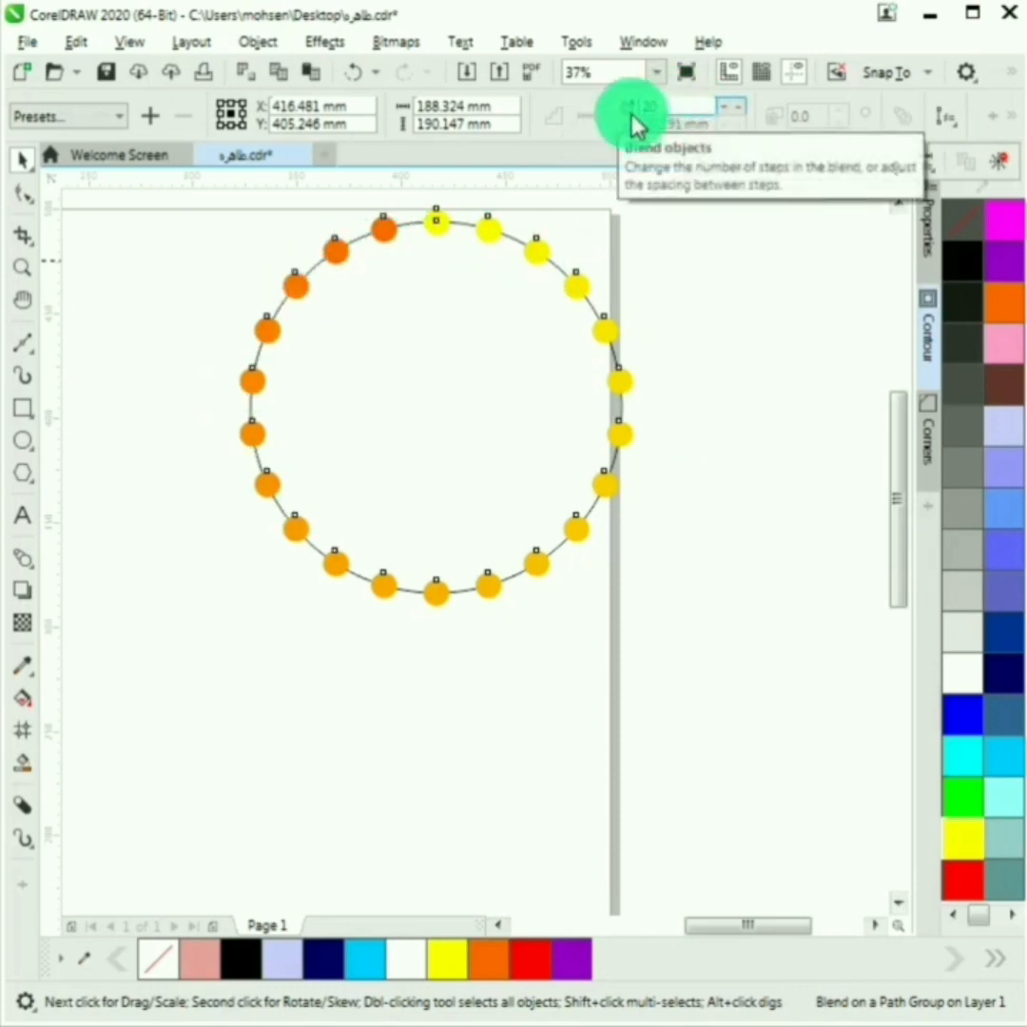
Step: Set the number of blend steps to 30 and deselect the ring of circles
click(691, 106)
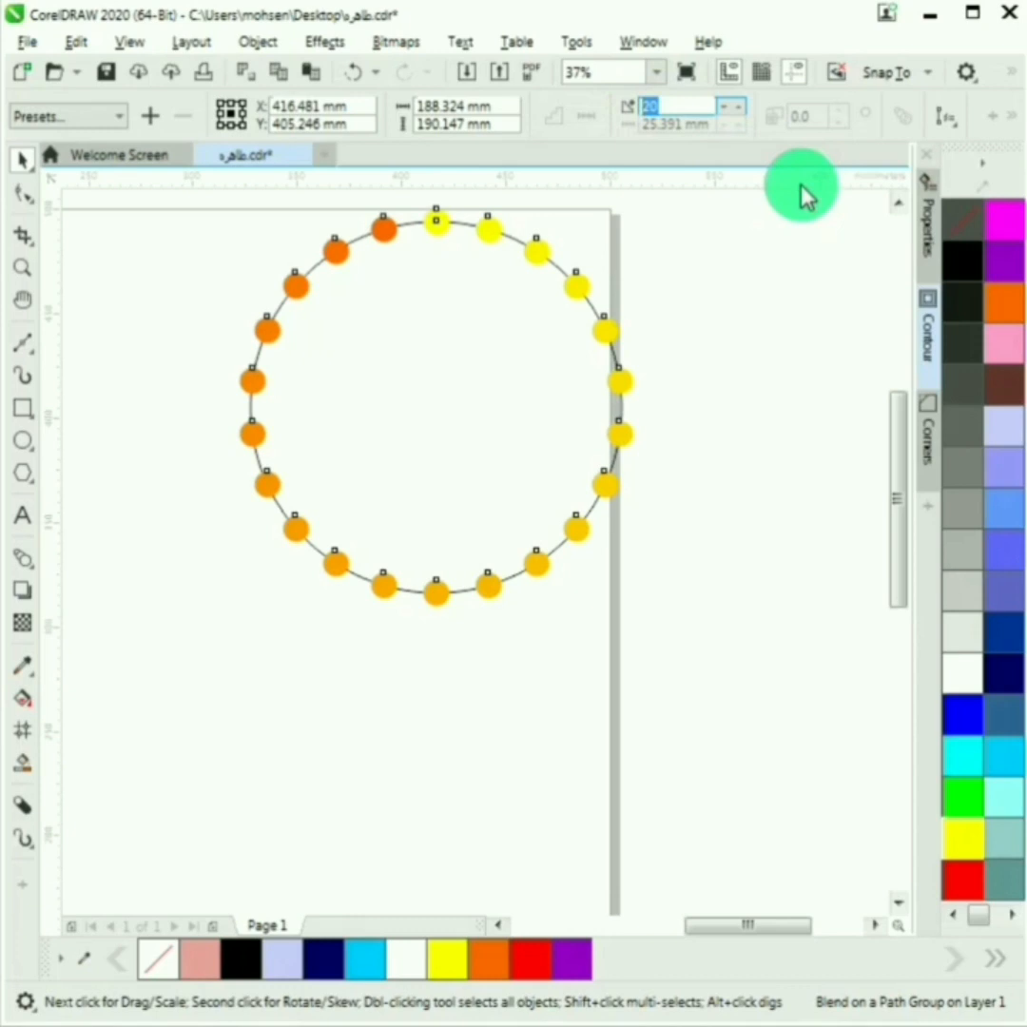
text(3)
key(Return)
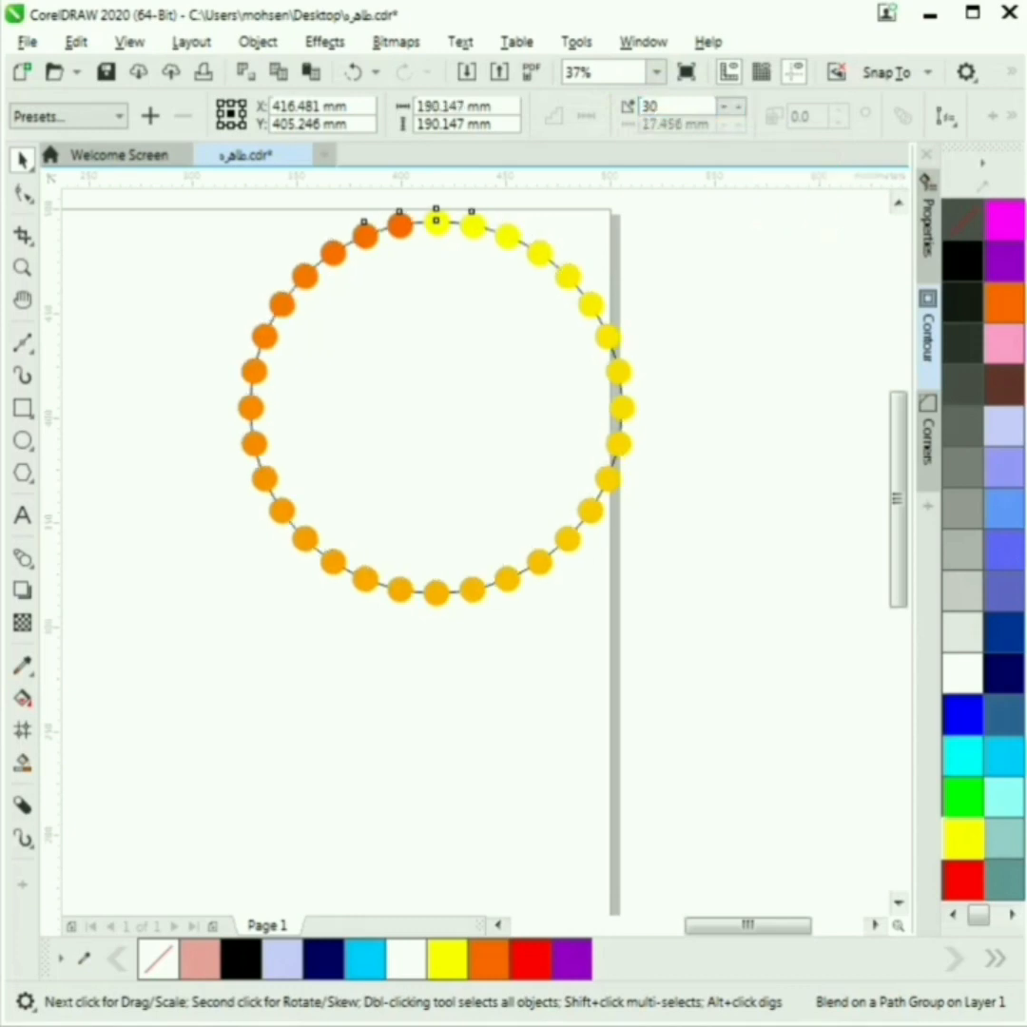
click(734, 428)
Step: Select the whole ring of blended circles with its path and break the blend apart
scroll(608, 413, down, 2)
scroll(608, 412, up, 2)
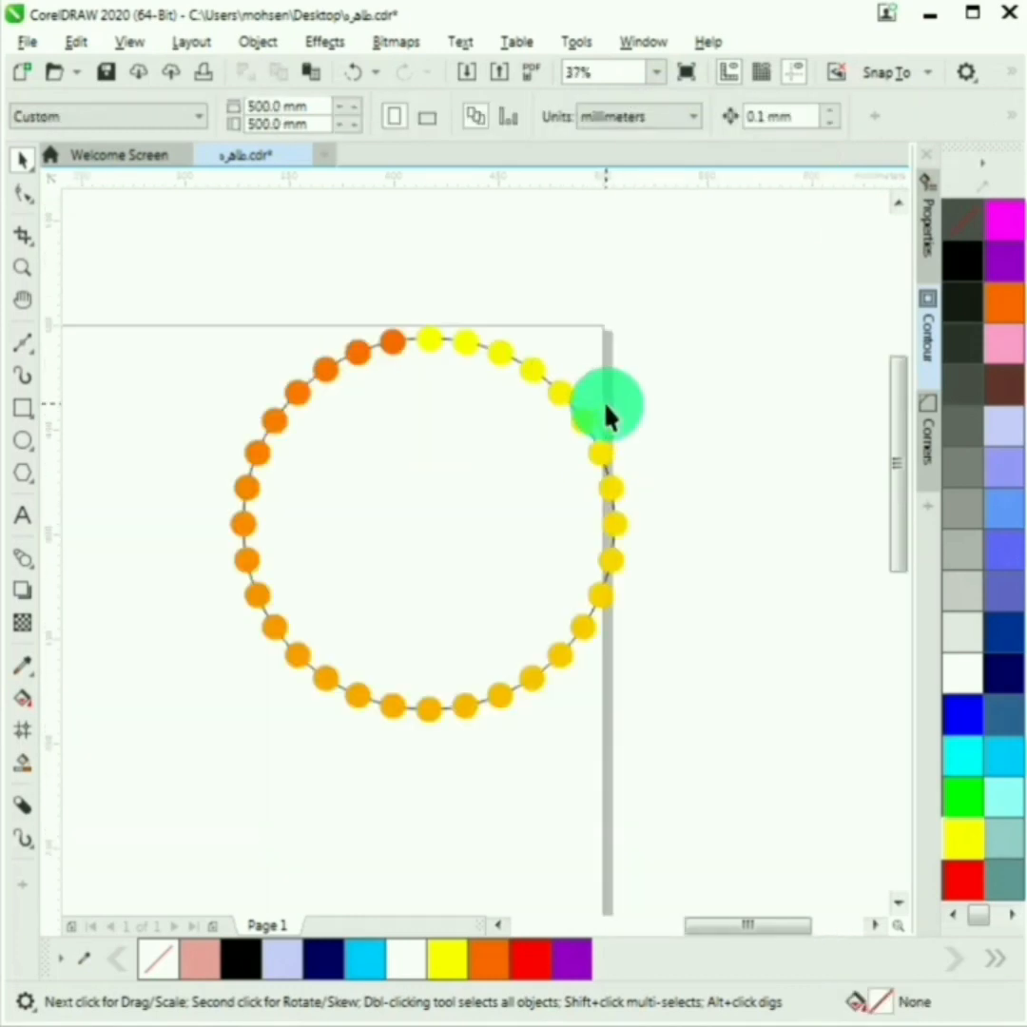
drag(758, 266, 110, 807)
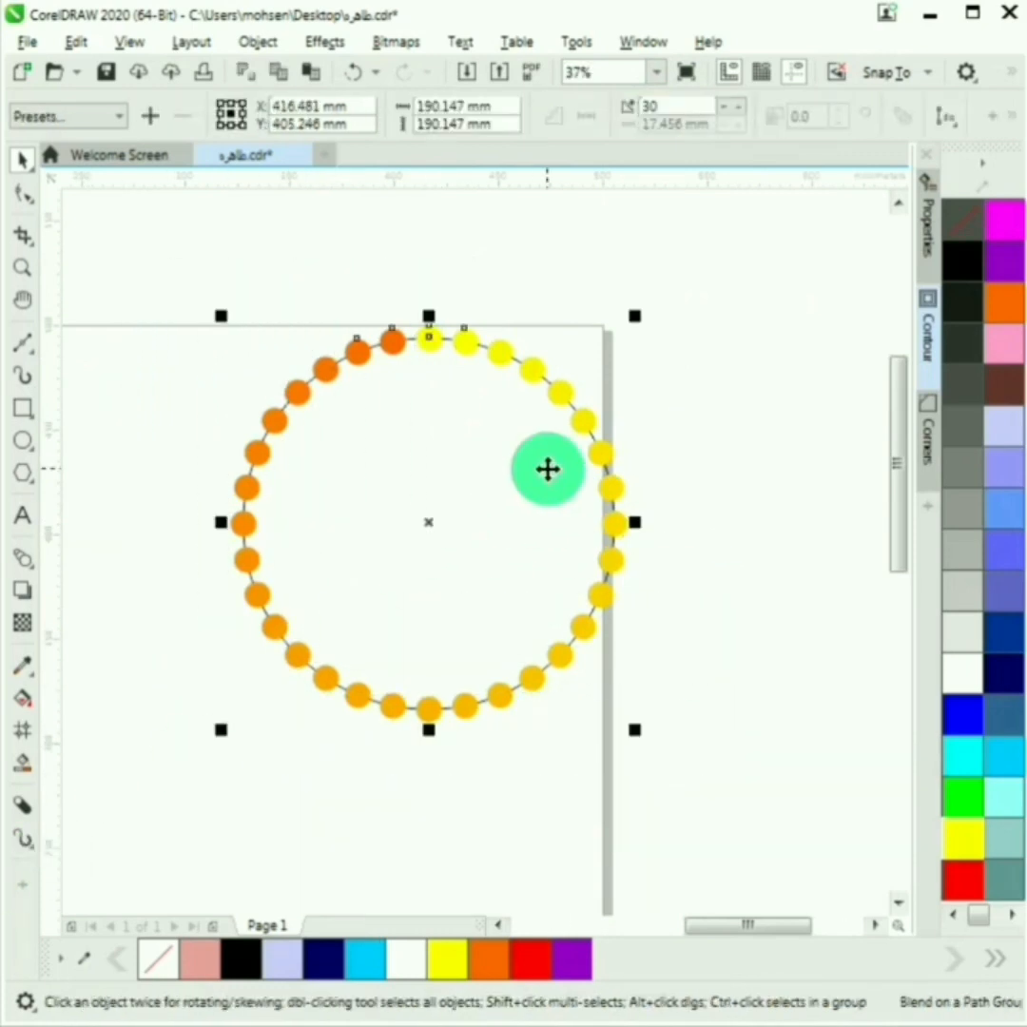
click(547, 469)
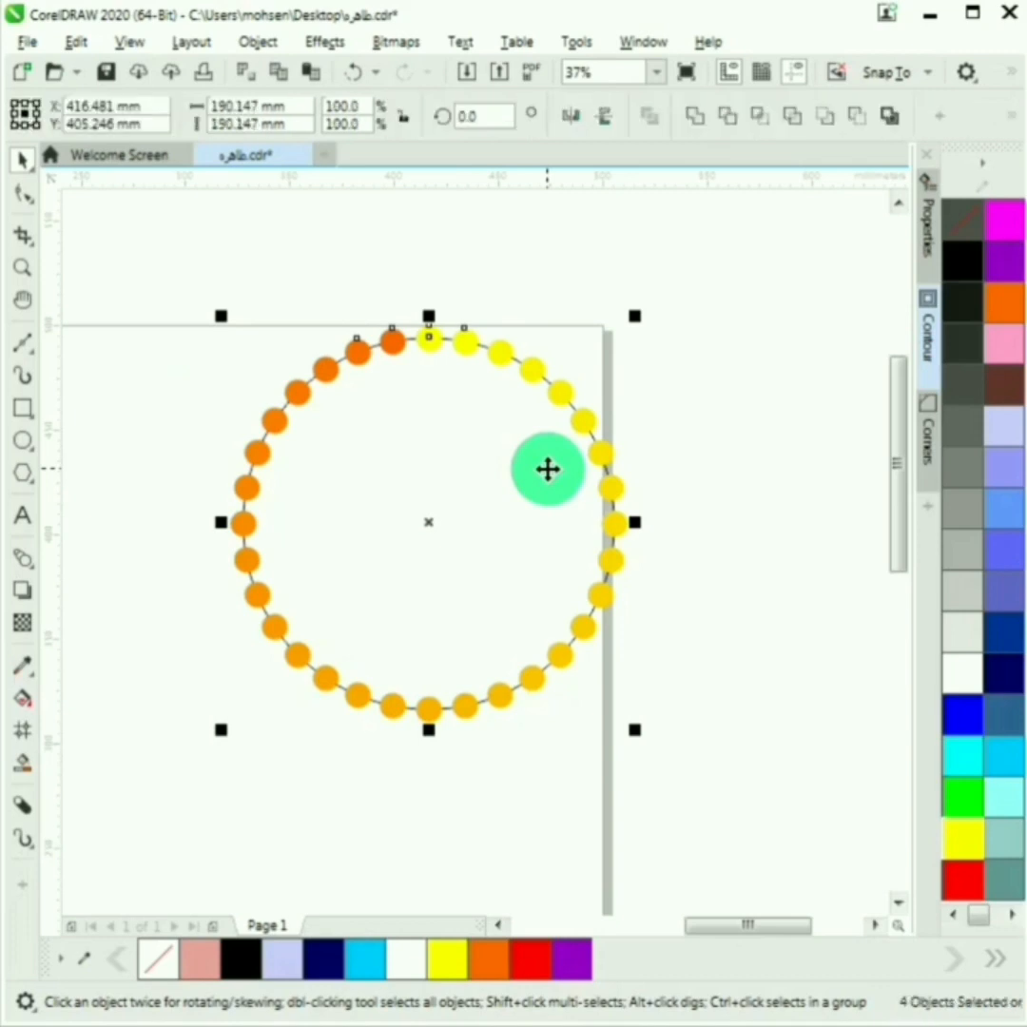
Step: Separate the large circle path from the ring of dots and delete it
click(759, 439)
scroll(577, 467, down, 1)
drag(483, 504, 181, 475)
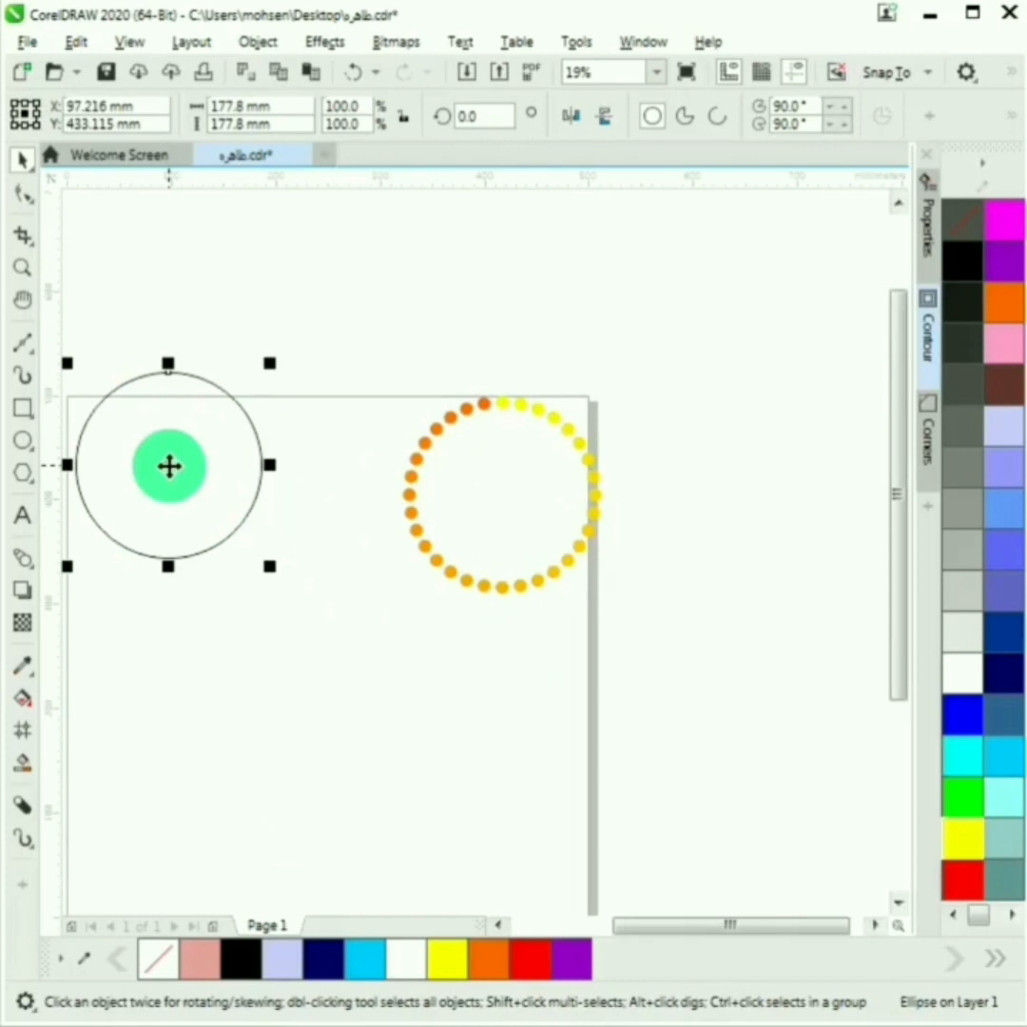
key(Delete)
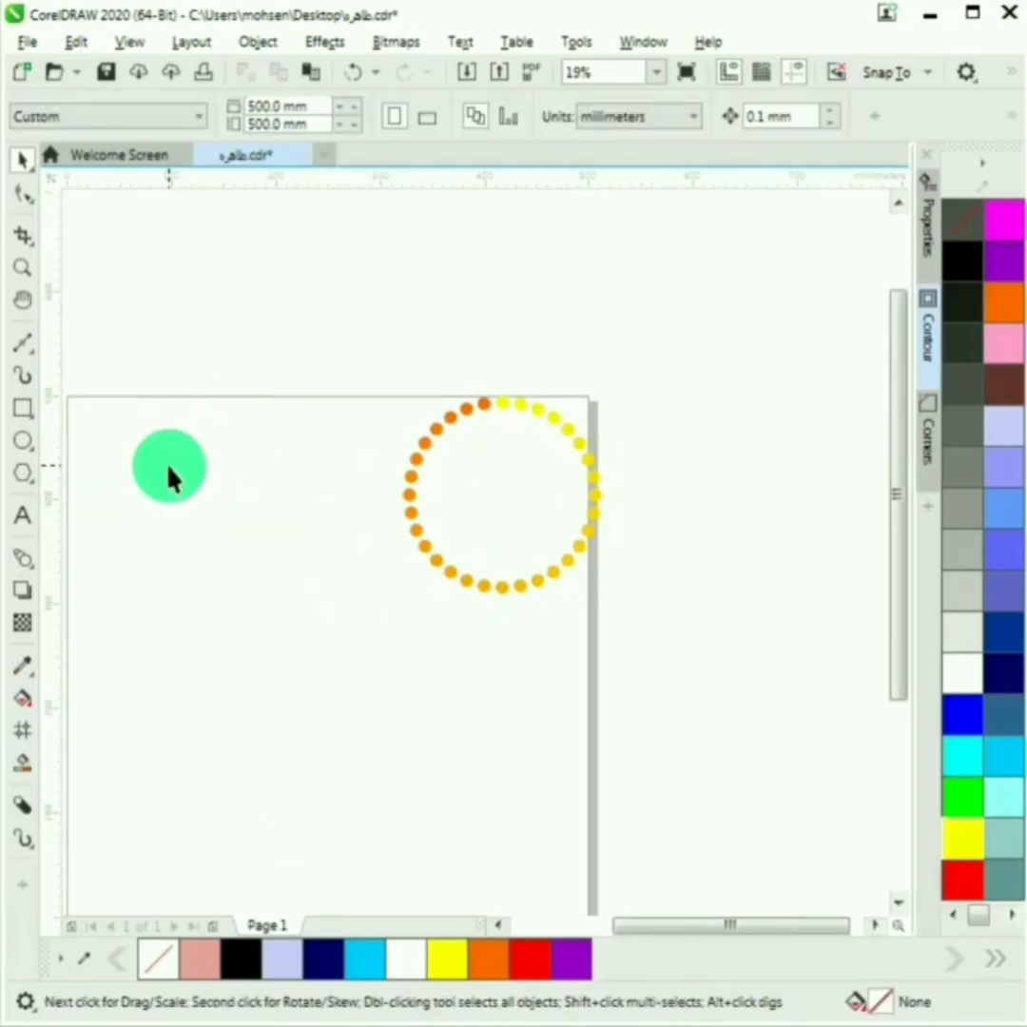
Step: Select all the circles of the orange-to-yellow ring and group them
drag(704, 311, 317, 647)
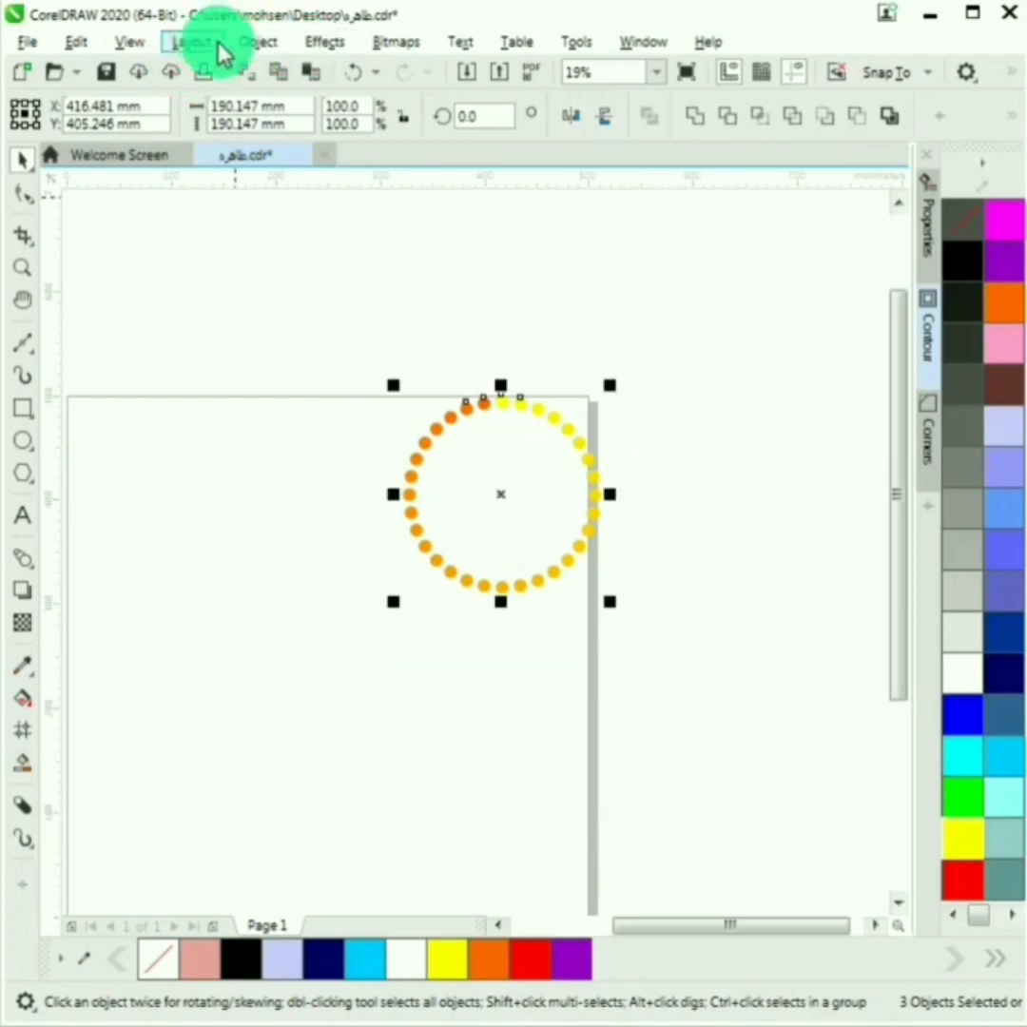
click(249, 43)
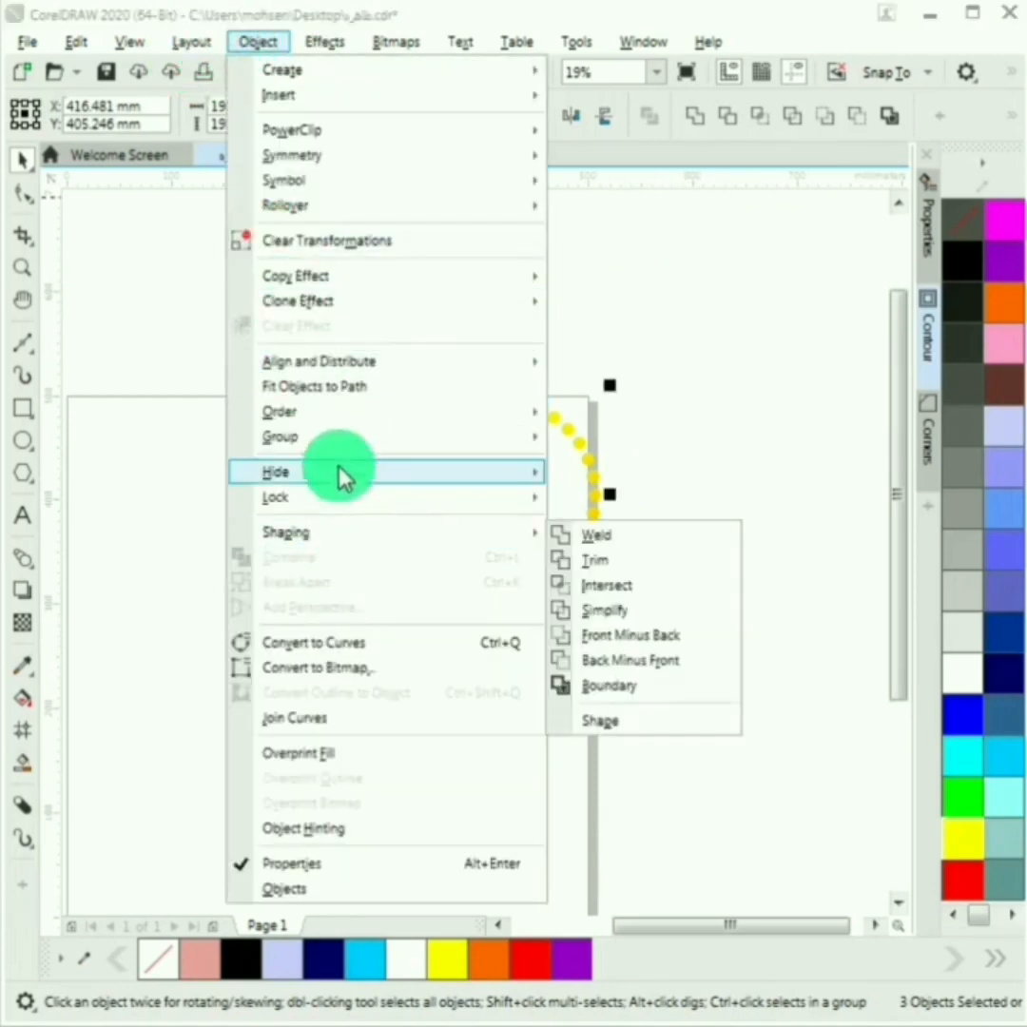
mouse_move(540, 439)
click(616, 447)
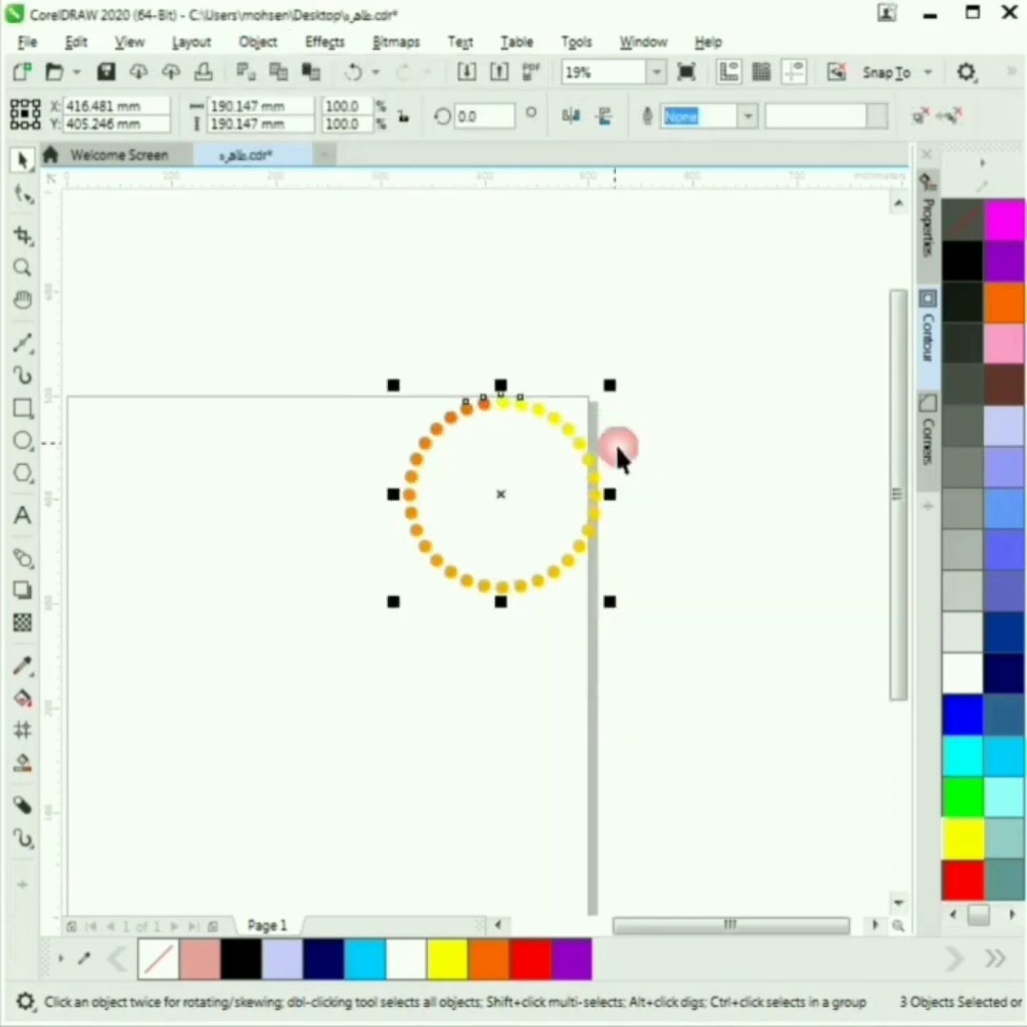
Step: Move the grouped ring of circles toward the middle of the page and deselect it
click(730, 546)
scroll(591, 433, up, 2)
click(584, 500)
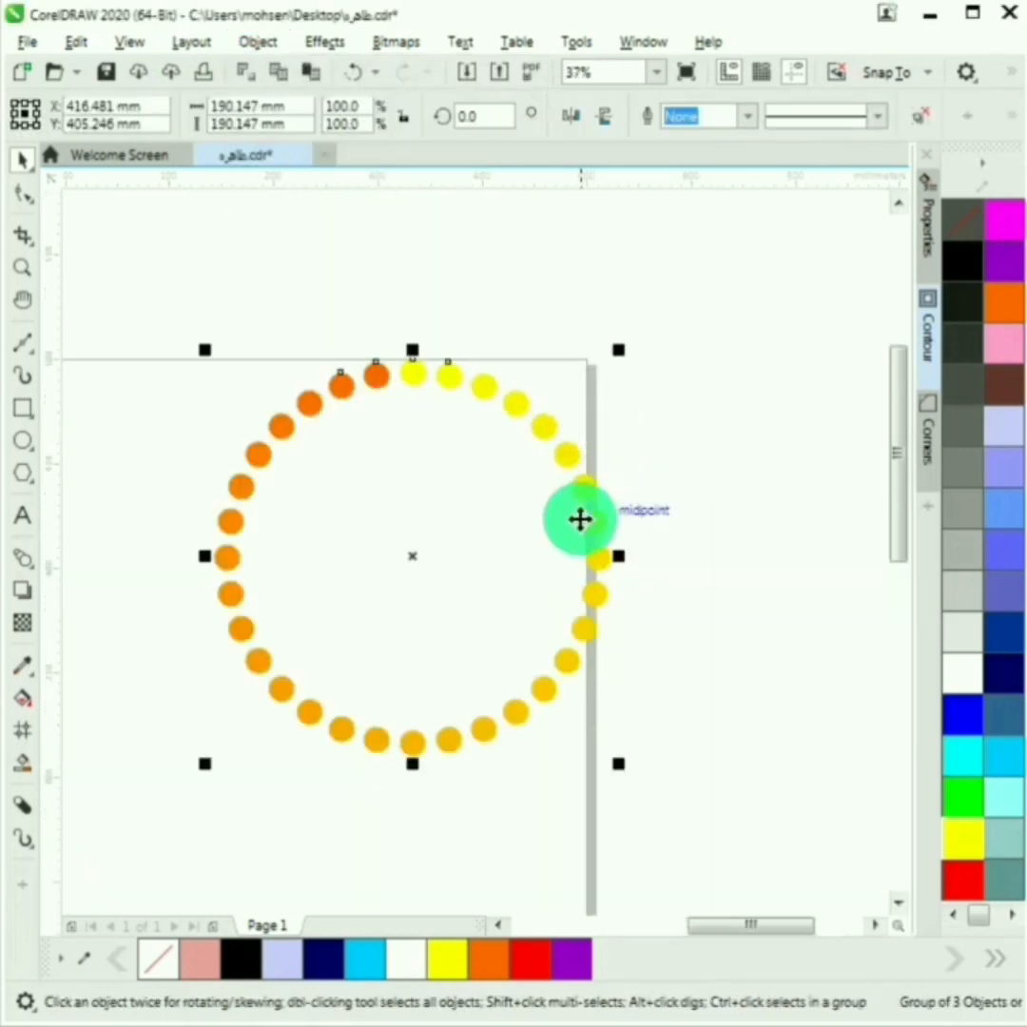
drag(406, 560, 349, 604)
scroll(380, 570, down, 2)
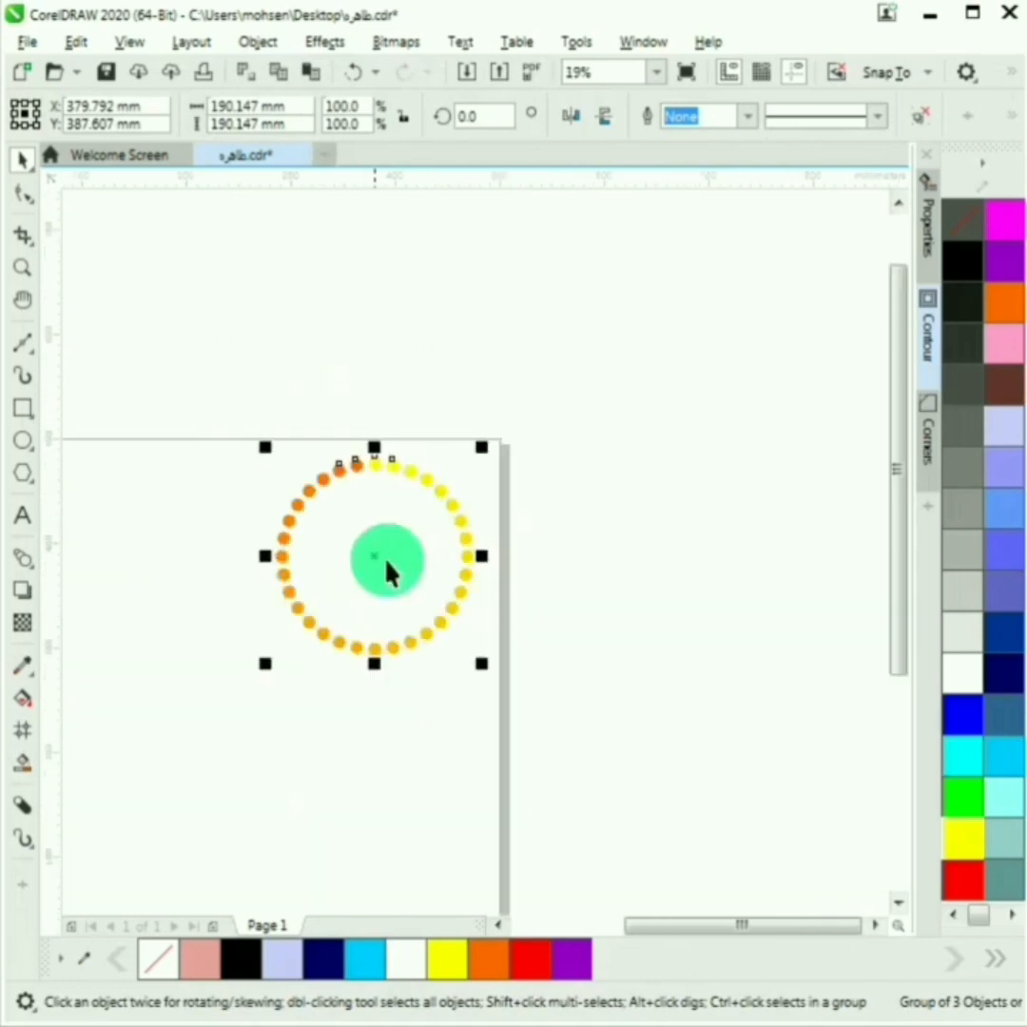
scroll(326, 595, down, 2)
scroll(229, 623, up, 2)
drag(478, 529, 343, 616)
click(570, 657)
scroll(365, 640, up, 2)
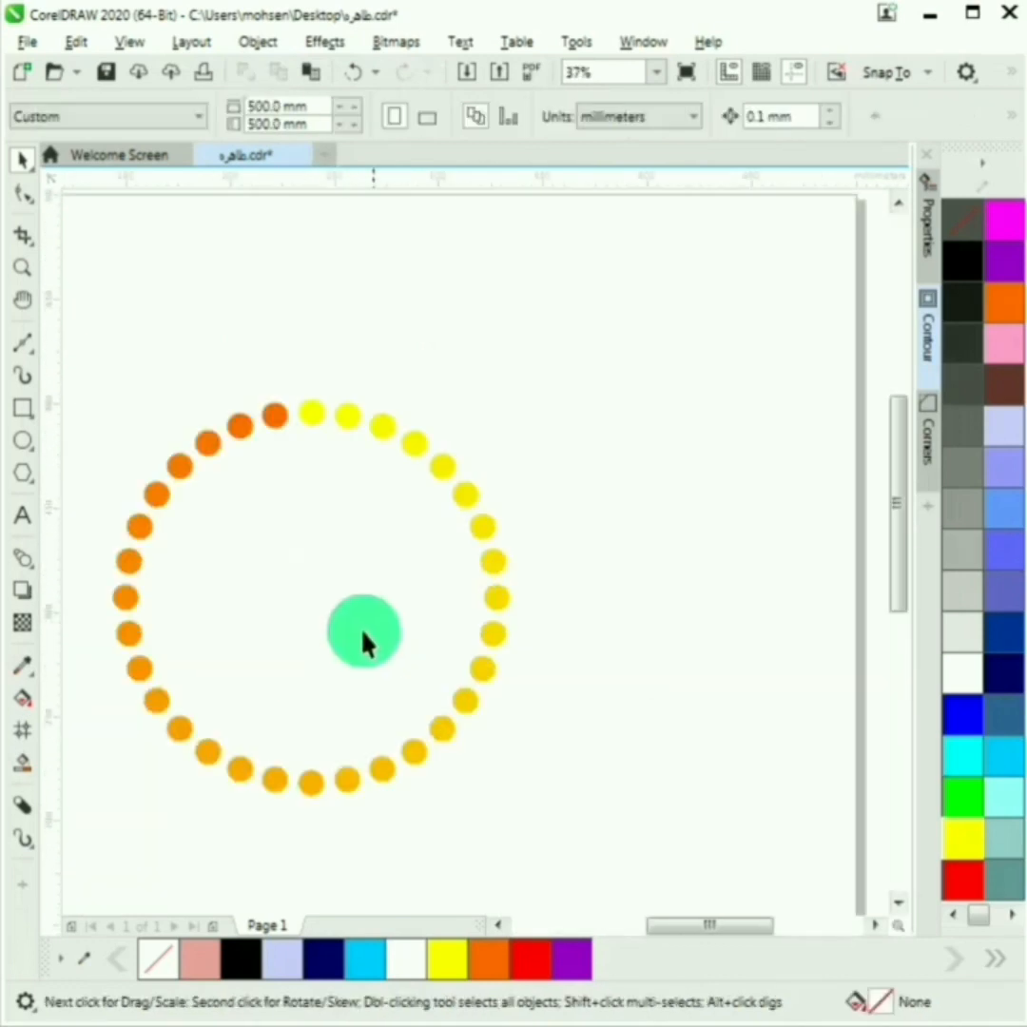
click(454, 718)
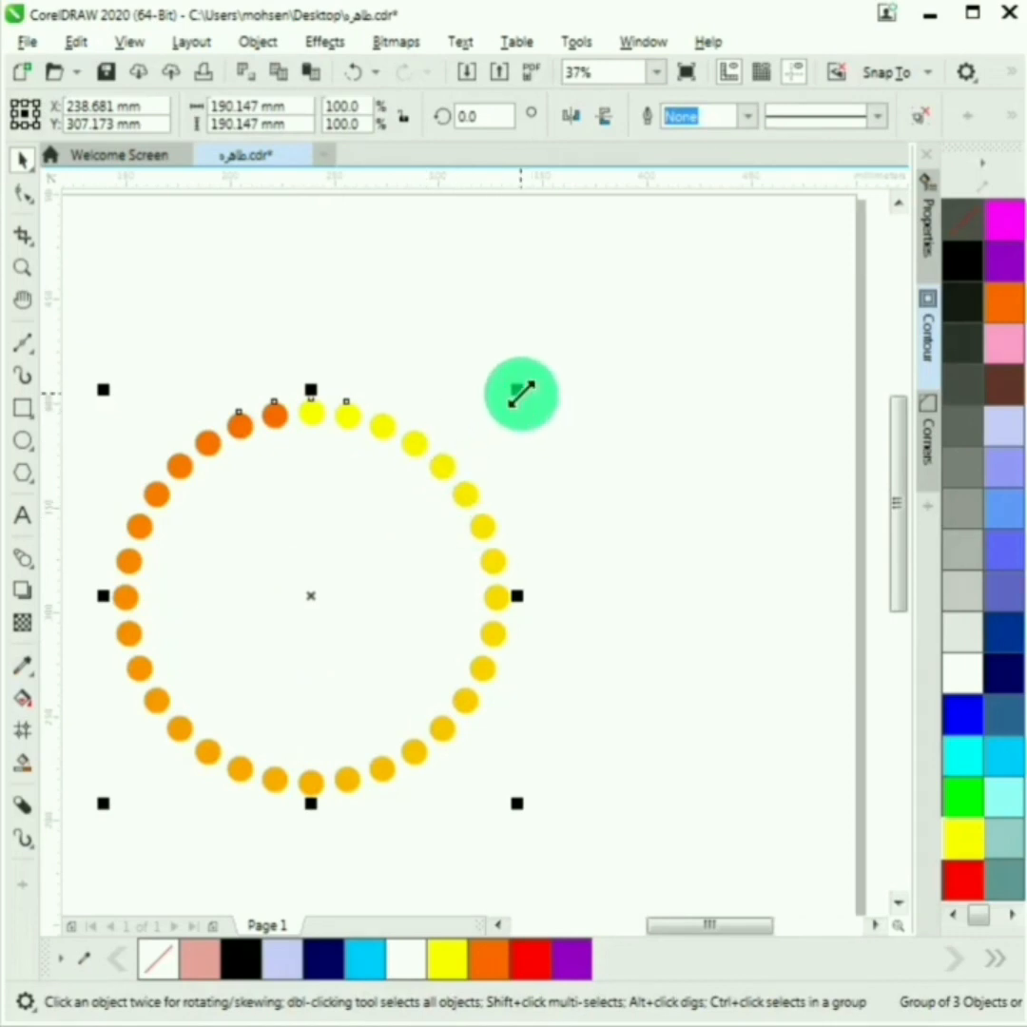
drag(522, 392, 457, 447)
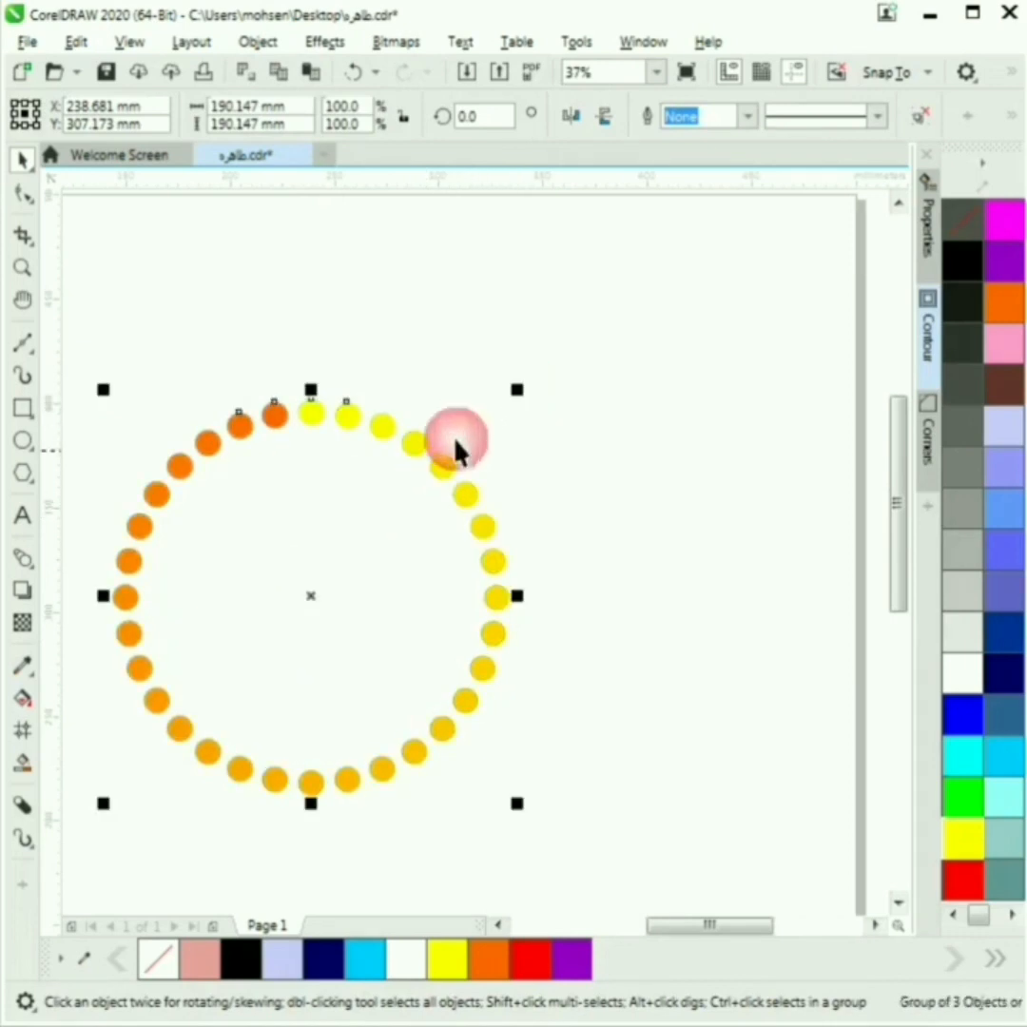
click(537, 511)
Step: Create a tiny concentric copy of the ring, scaled to about 7% (about 13.4 mm wide), at its center
click(492, 531)
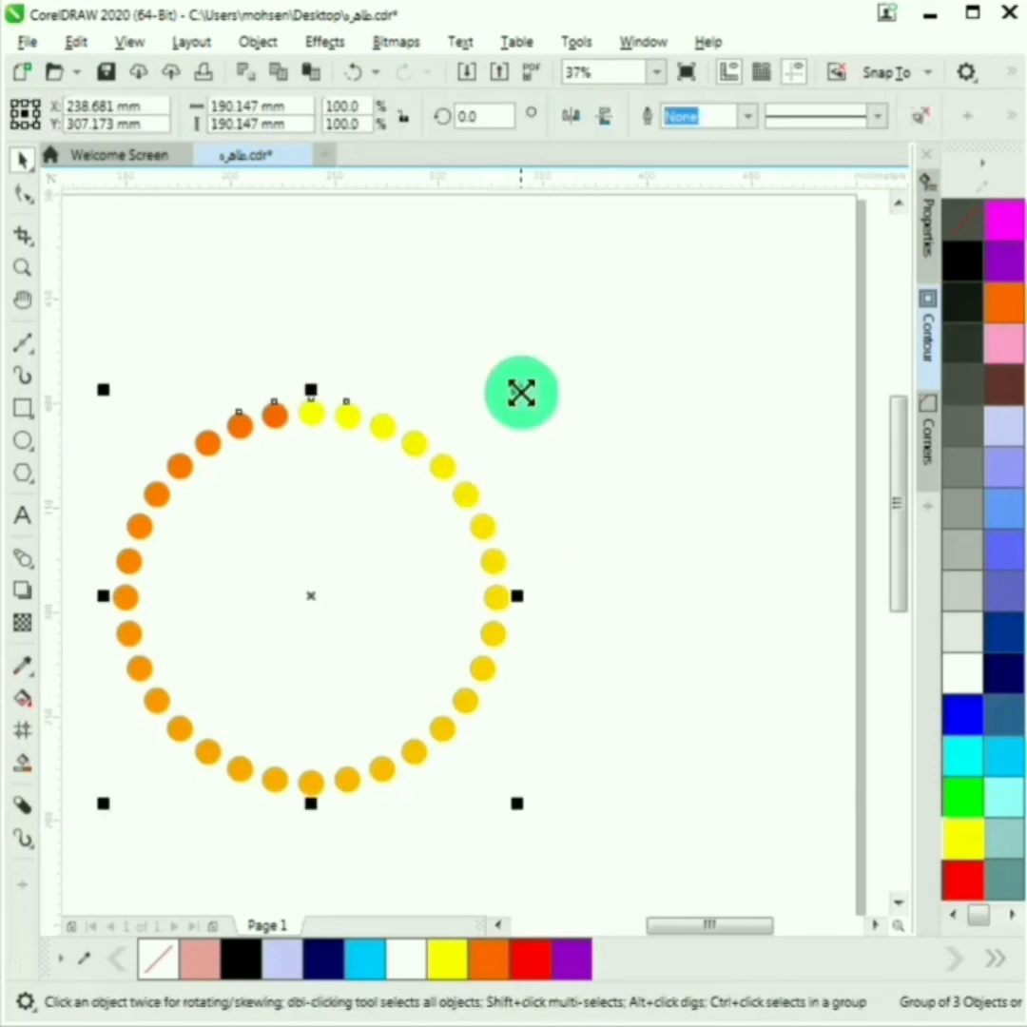
drag(522, 392, 381, 575)
scroll(319, 616, up, 5)
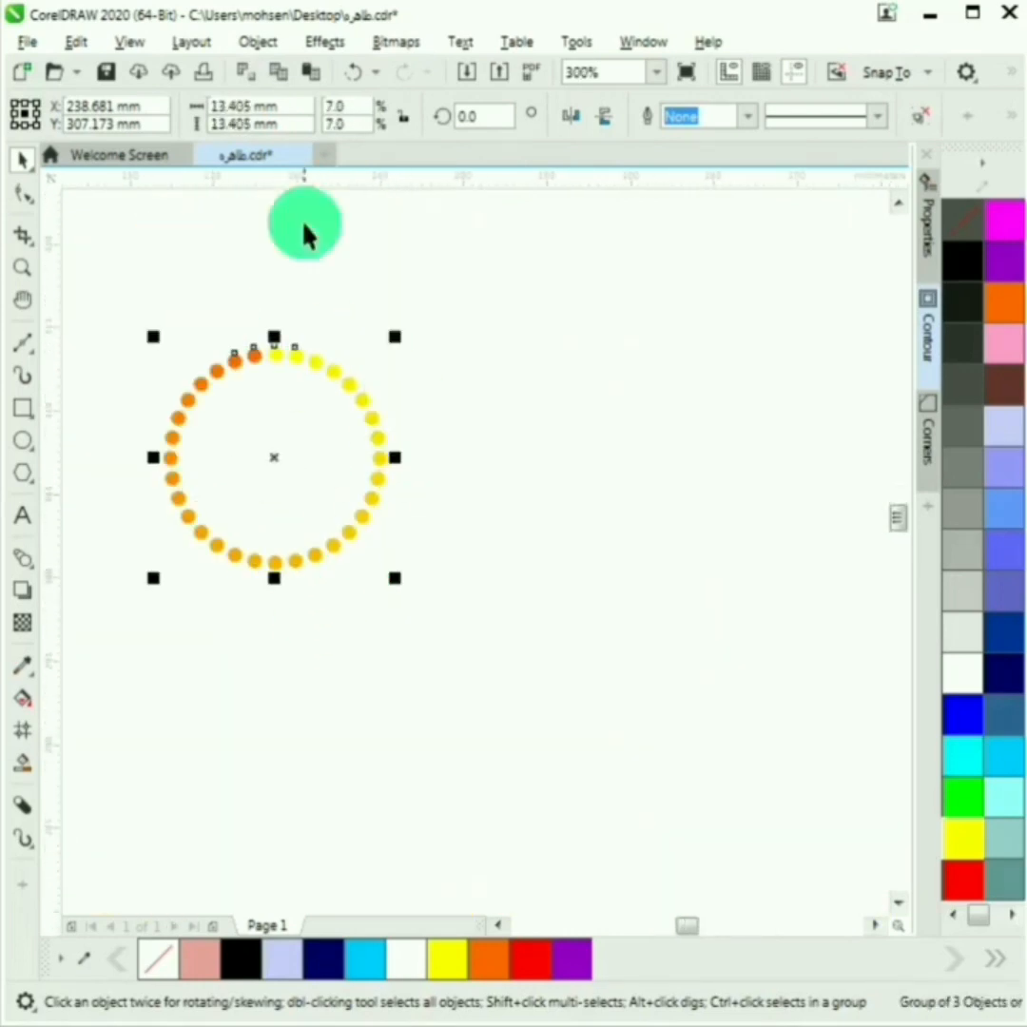
scroll(286, 426, down, 3)
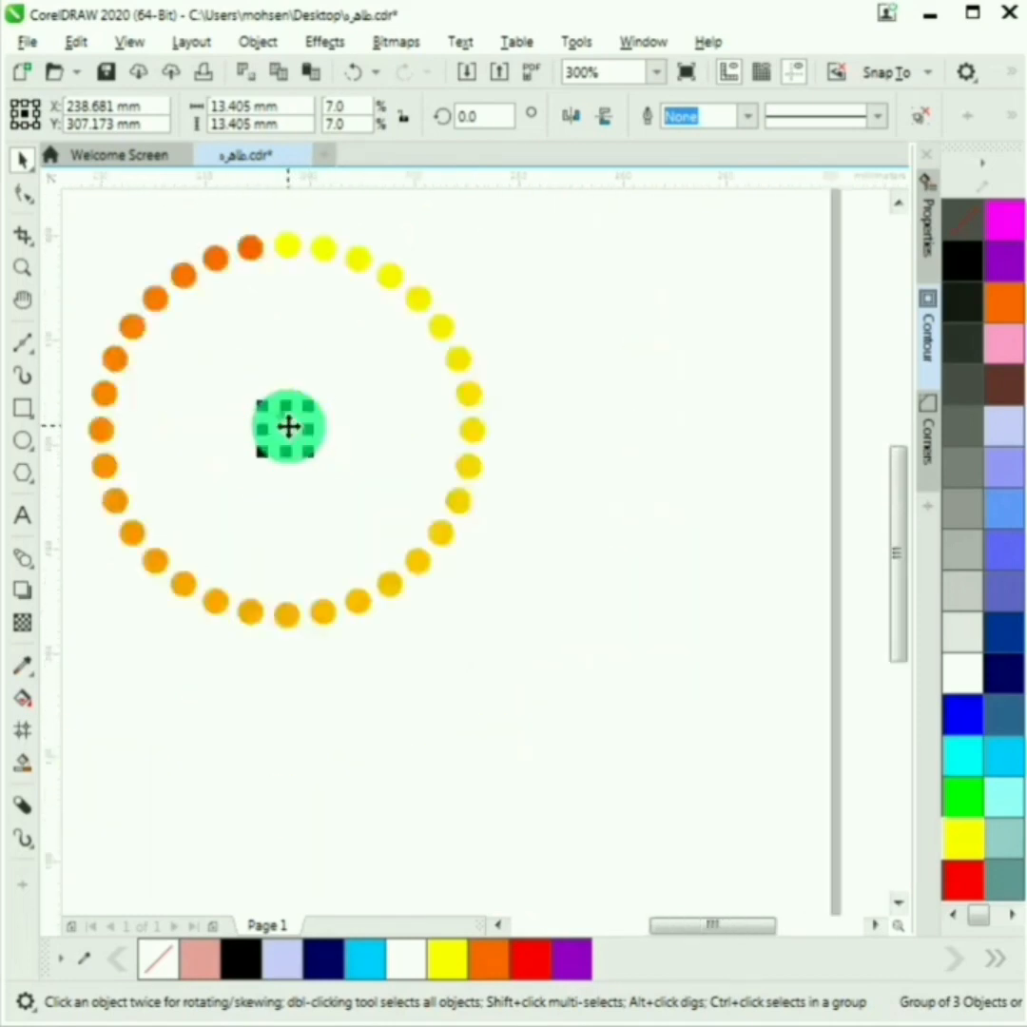
Step: Blend the tiny center ring with the large outer ring to form radiating rays, and deselect the result
click(23, 558)
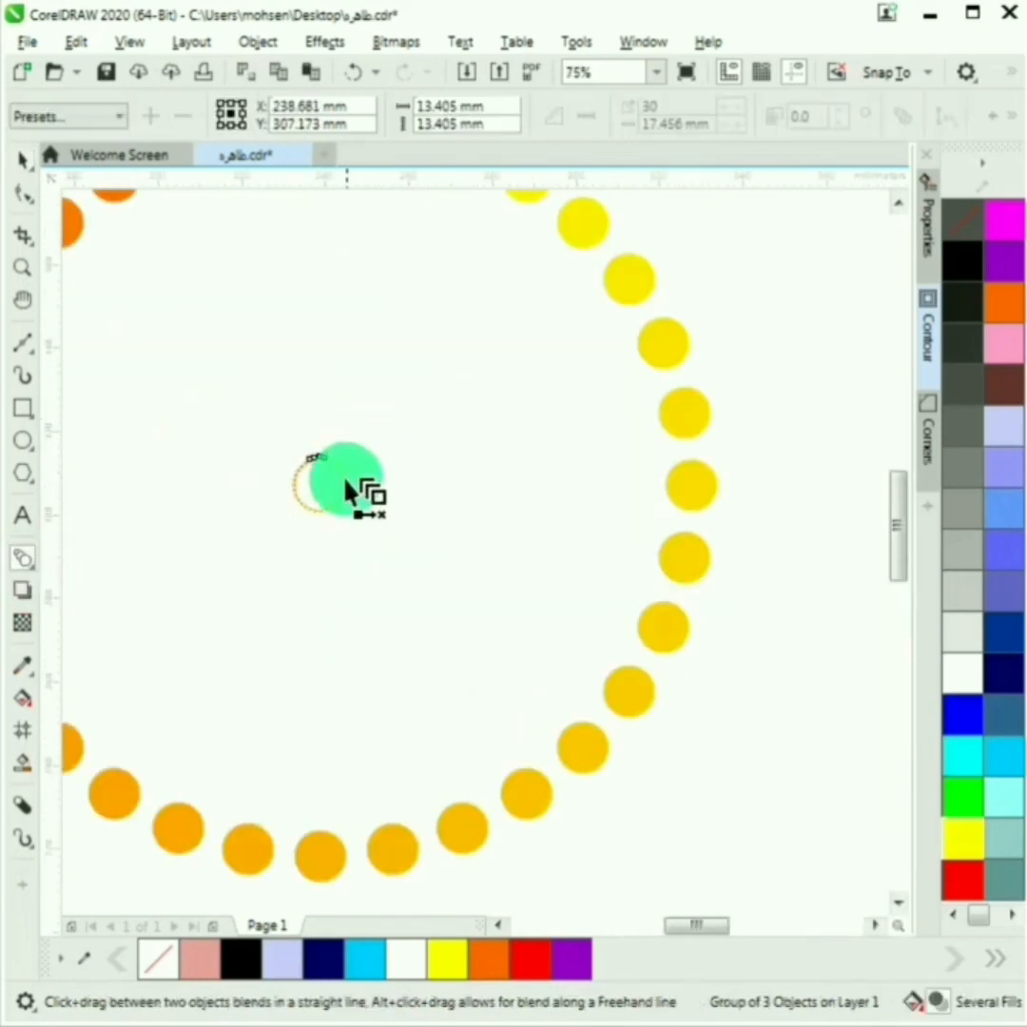
scroll(357, 485, up, 2)
scroll(345, 489, down, 2)
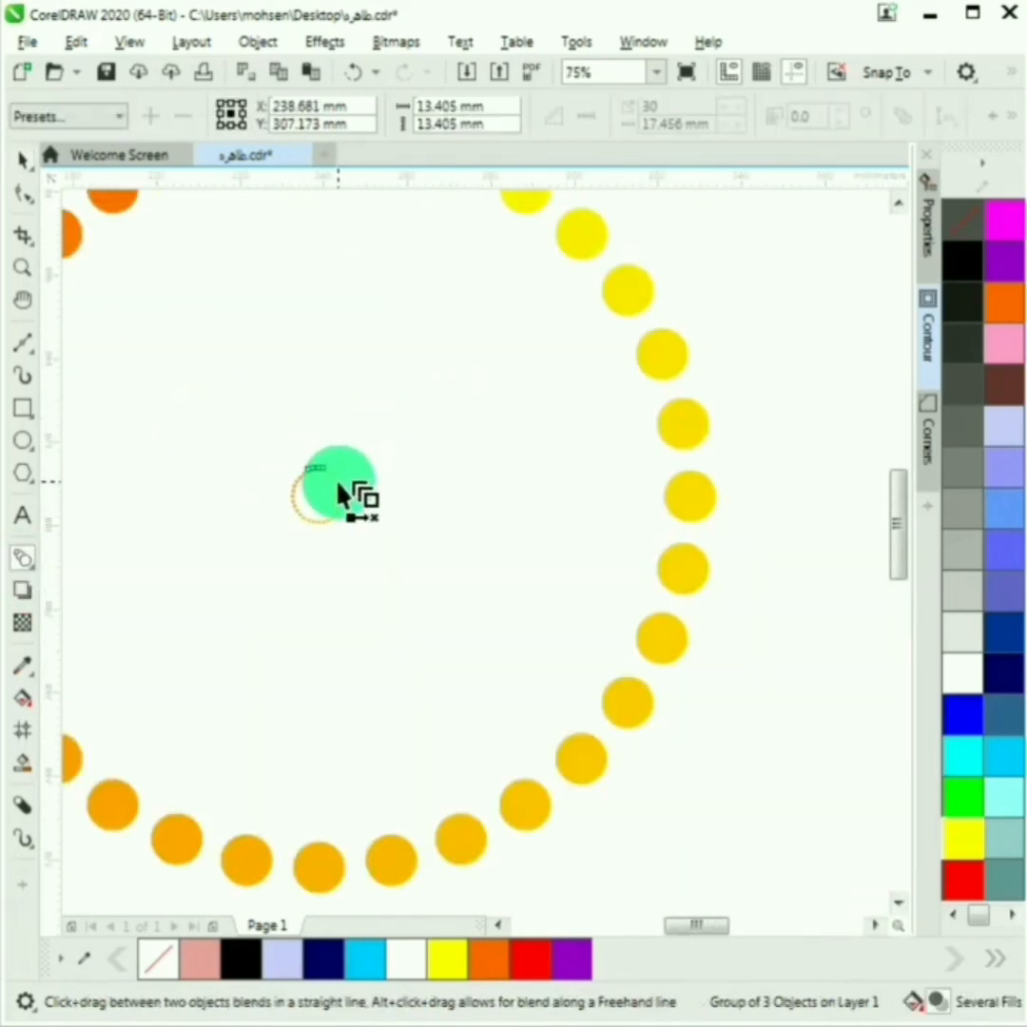
drag(340, 492, 659, 314)
scroll(638, 339, down, 4)
click(26, 161)
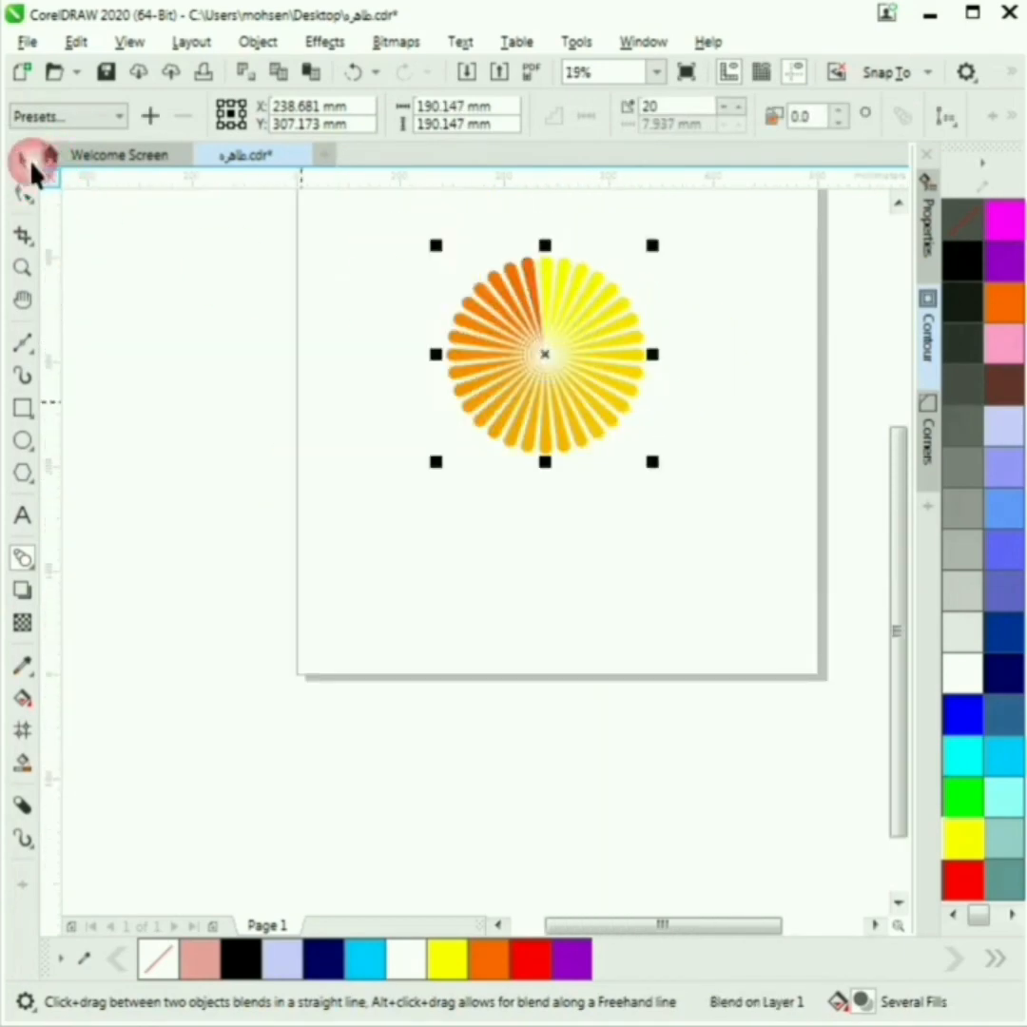
click(367, 475)
scroll(566, 322, up, 4)
scroll(564, 328, down, 2)
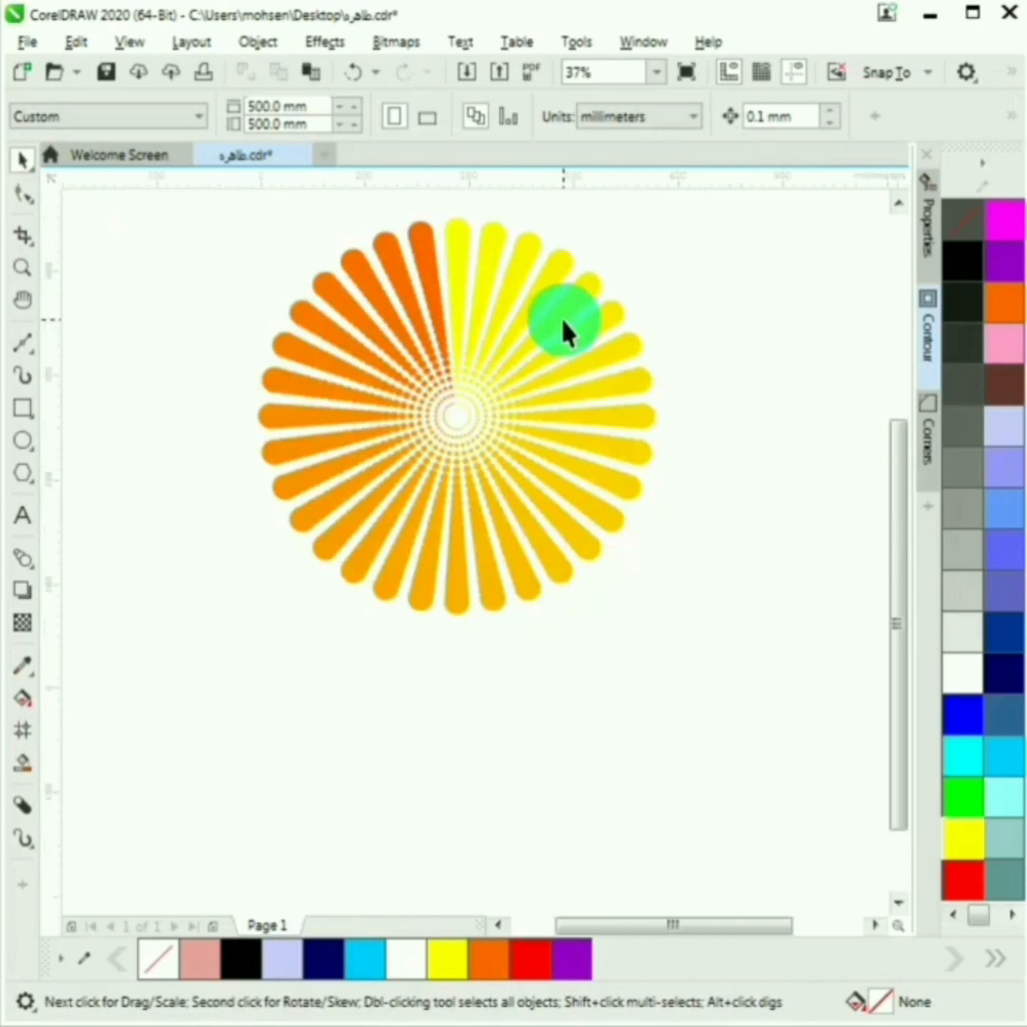
Step: Select the blend between the two rings, reduce its number of steps to 8, and deselect it
scroll(561, 371, up, 2)
click(569, 384)
scroll(569, 384, down, 2)
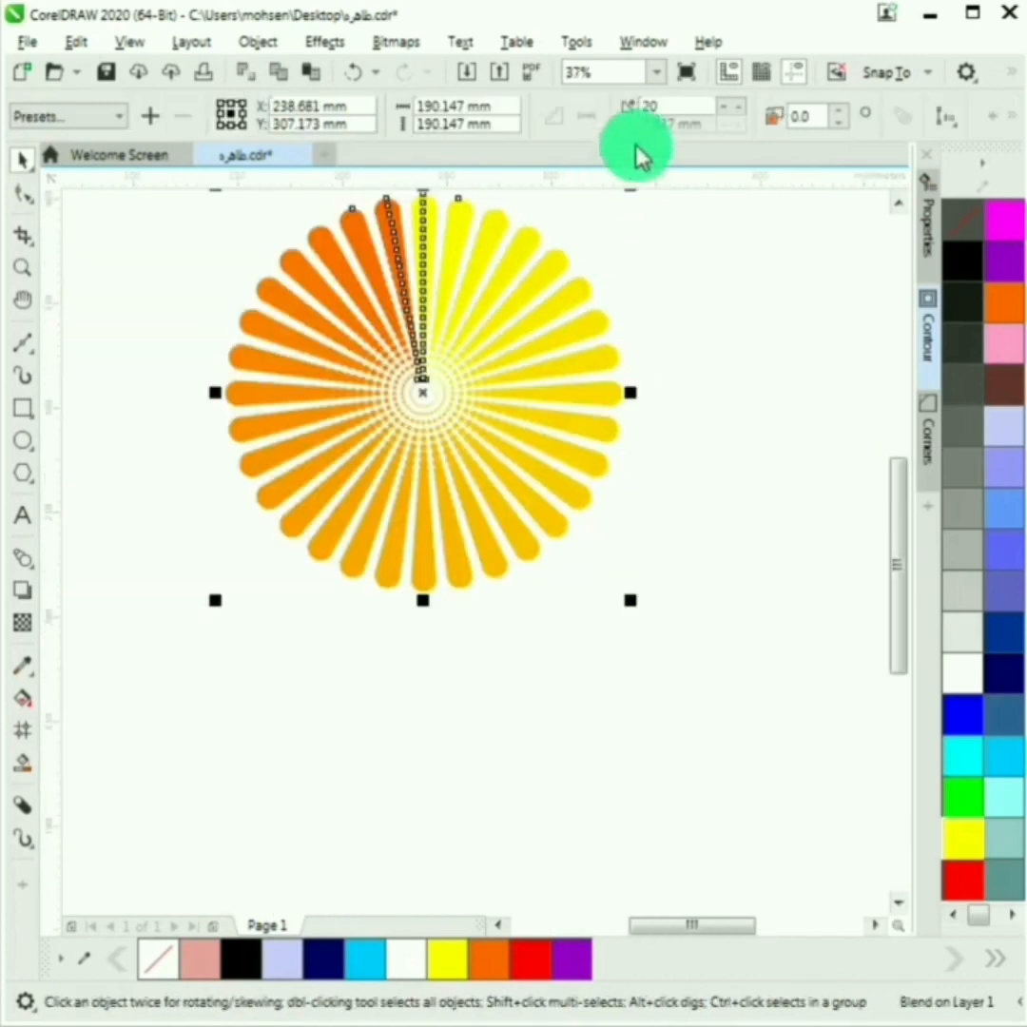
click(732, 106)
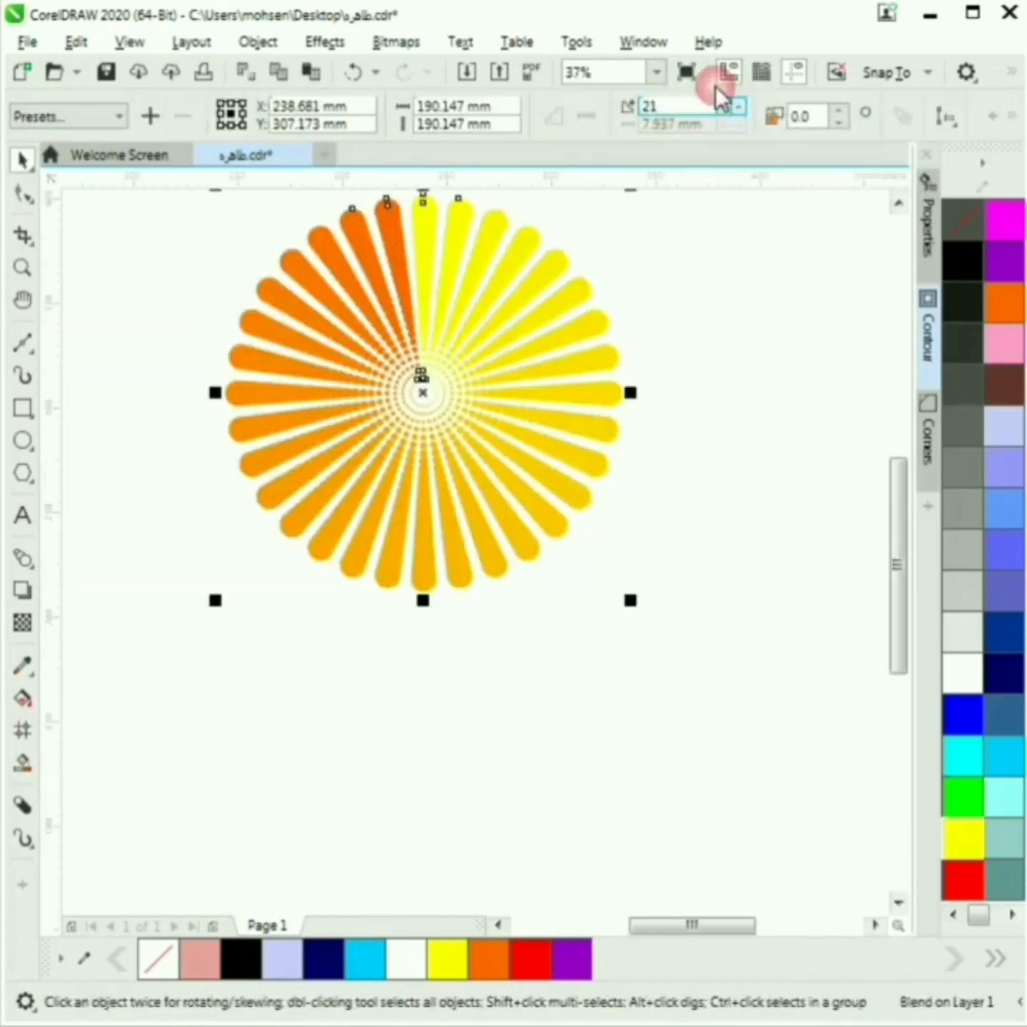
click(732, 111)
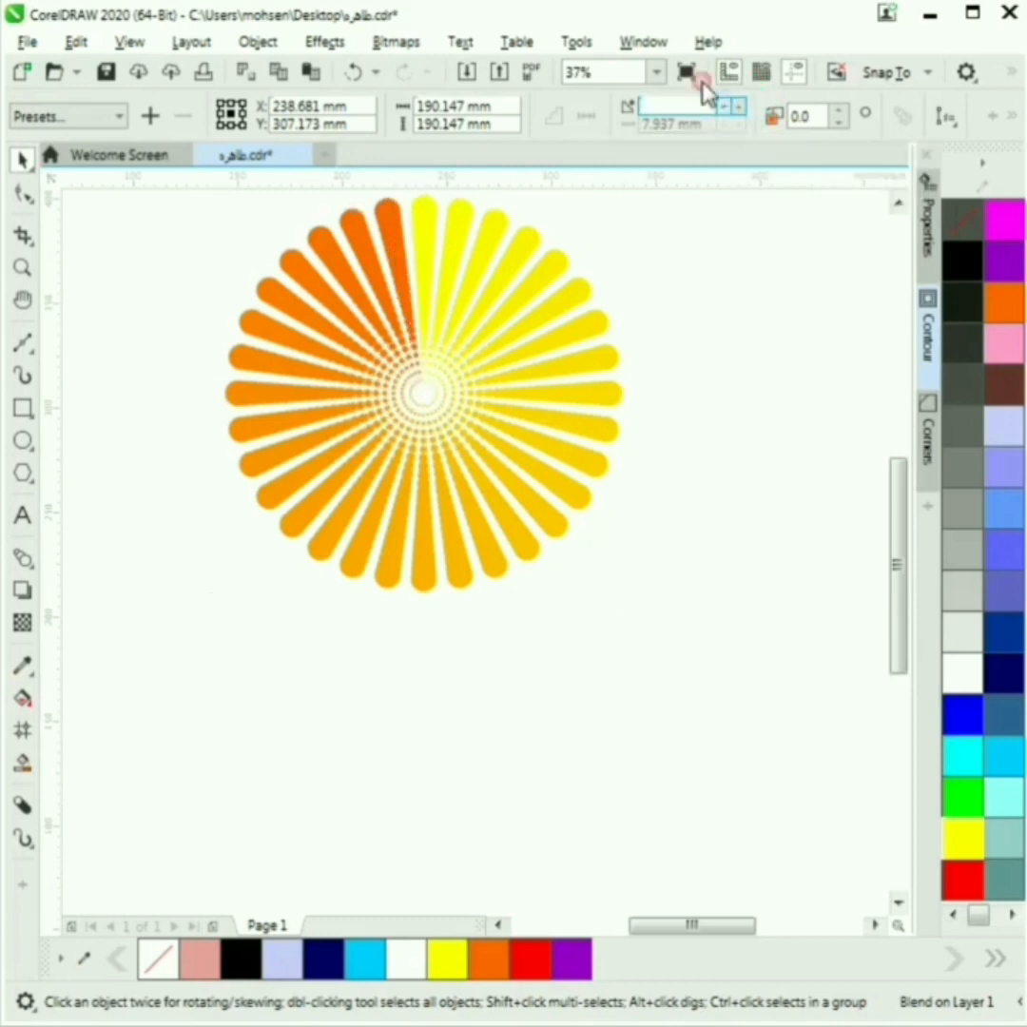
click(727, 107)
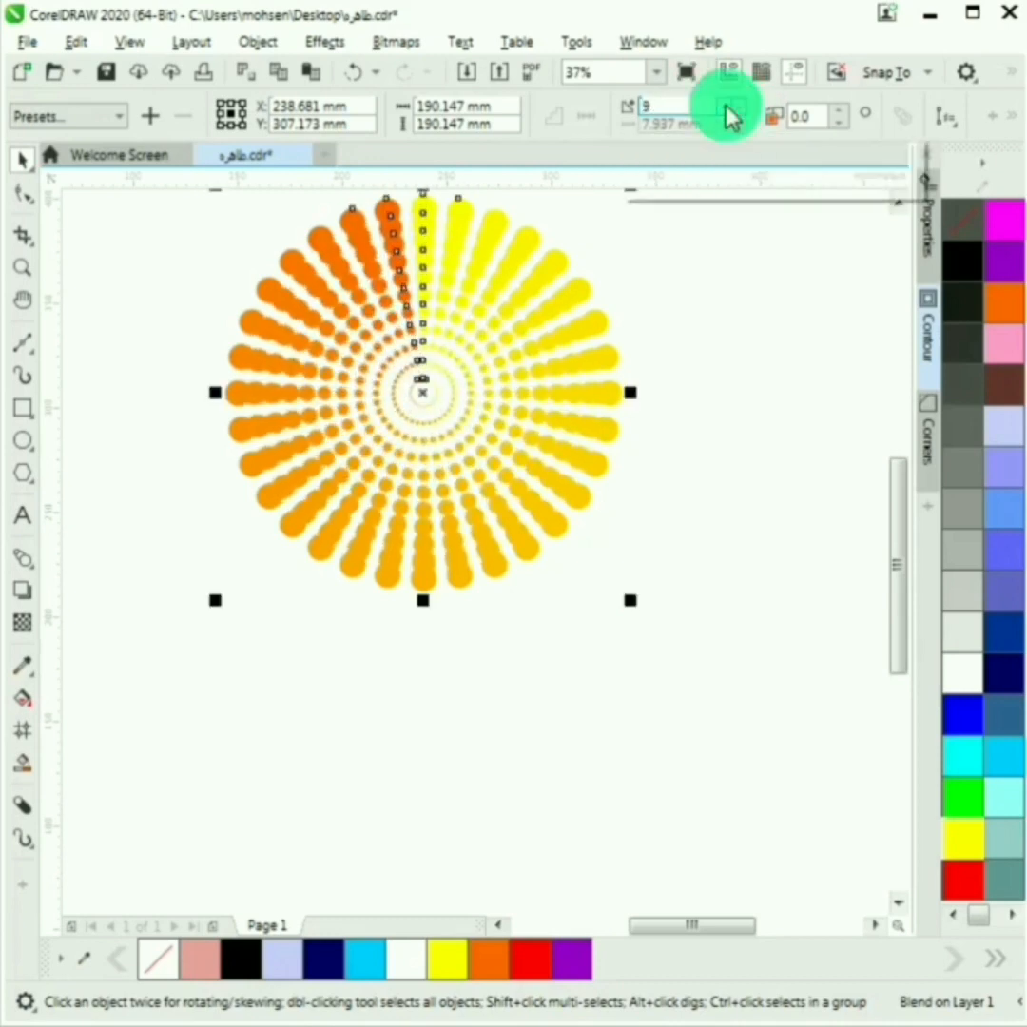
click(729, 112)
click(646, 546)
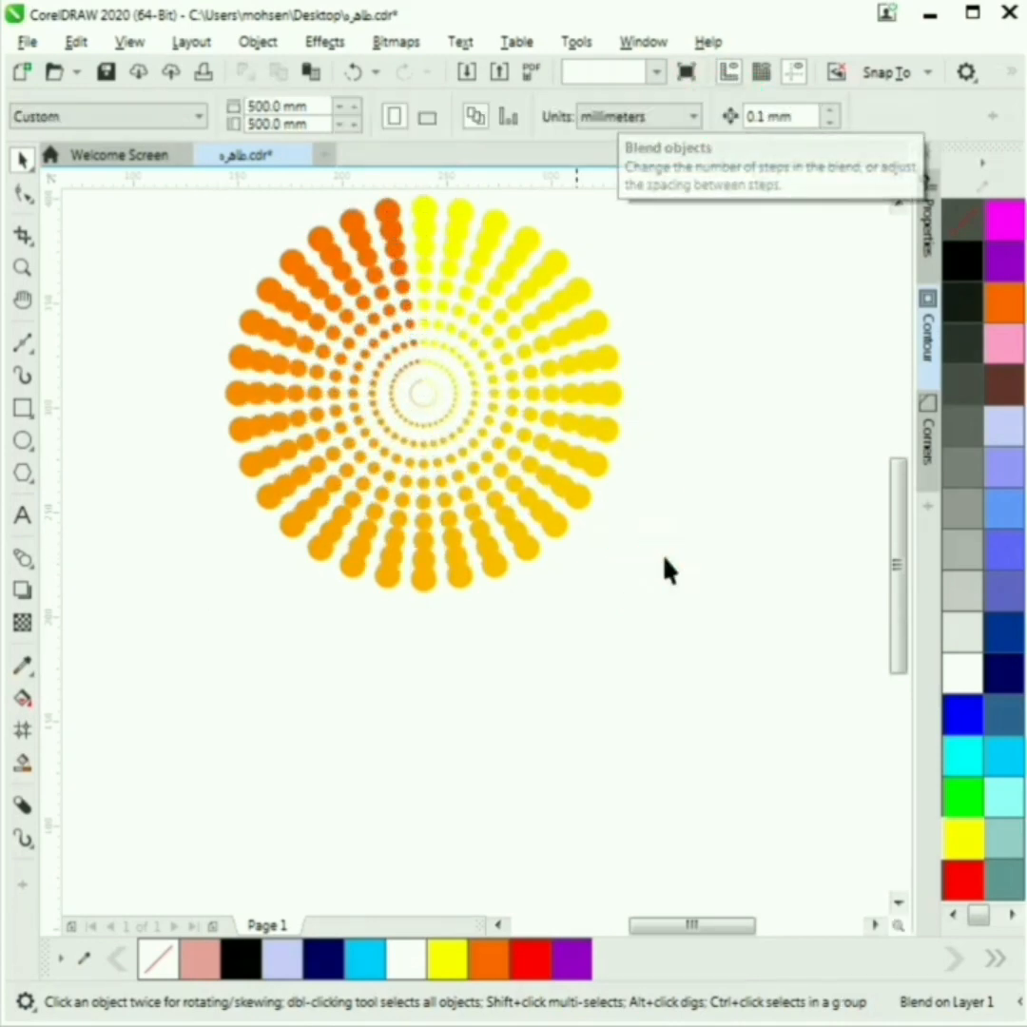
scroll(533, 304, down, 3)
scroll(552, 360, up, 3)
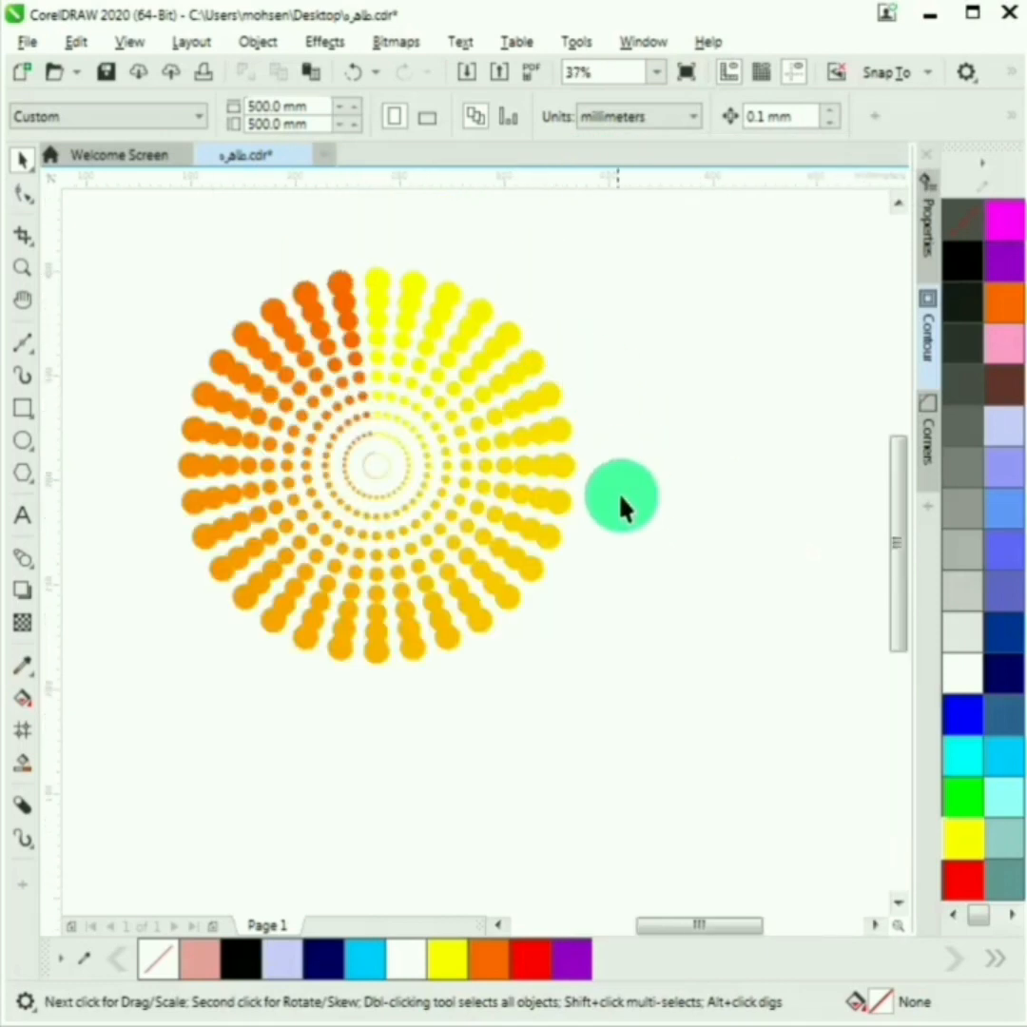